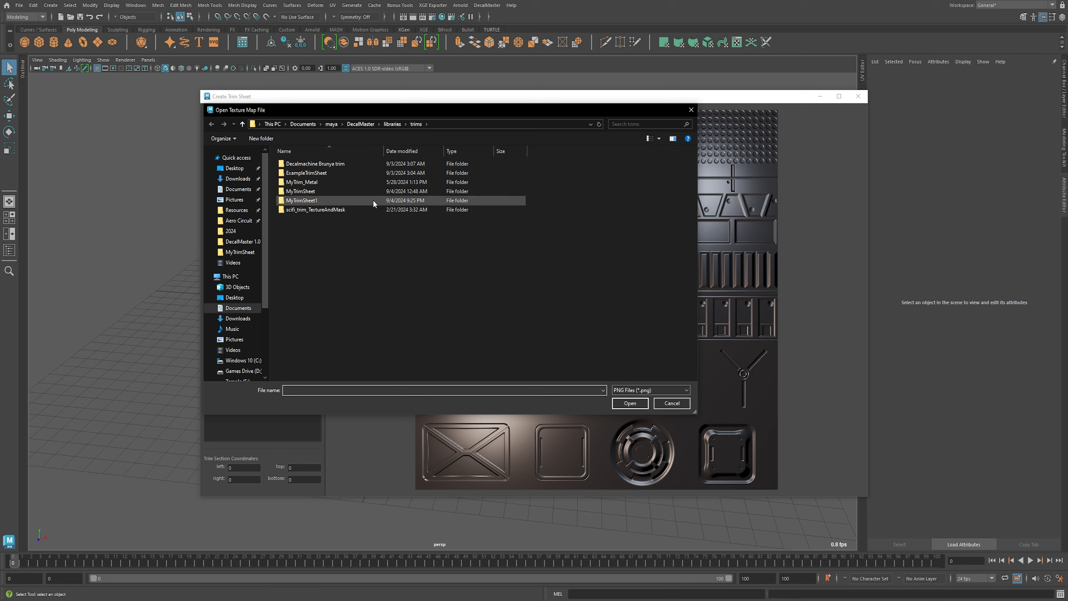
# Assign ao_curv_height.png as the height map and masks.png as the subset map from the MyTrimSheet folder.
pyautogui.doubleClick(369, 192)
pyautogui.doubleClick(400, 179)
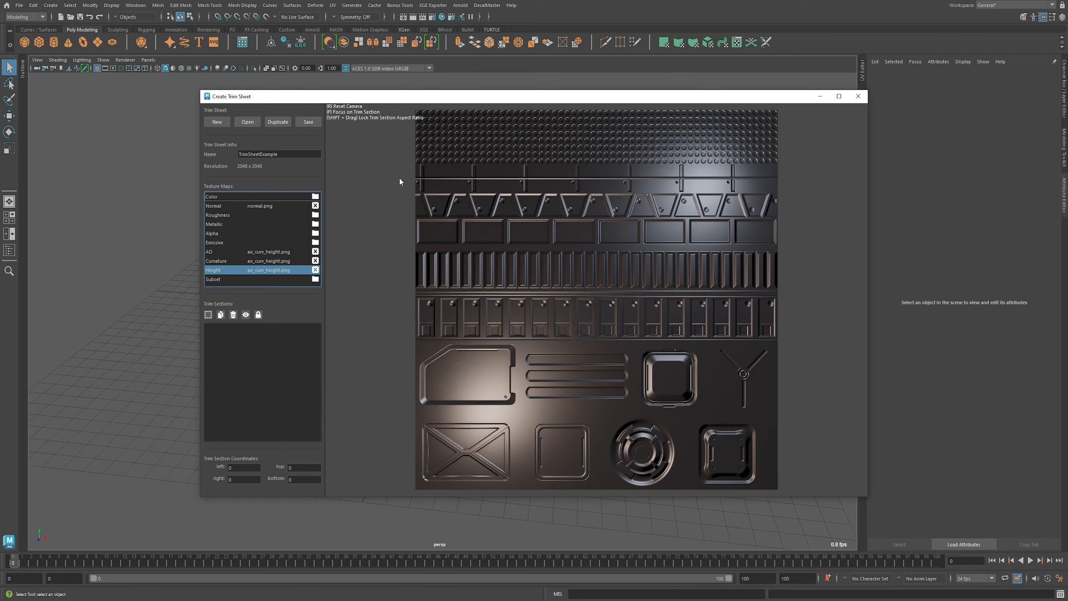
pyautogui.click(315, 279)
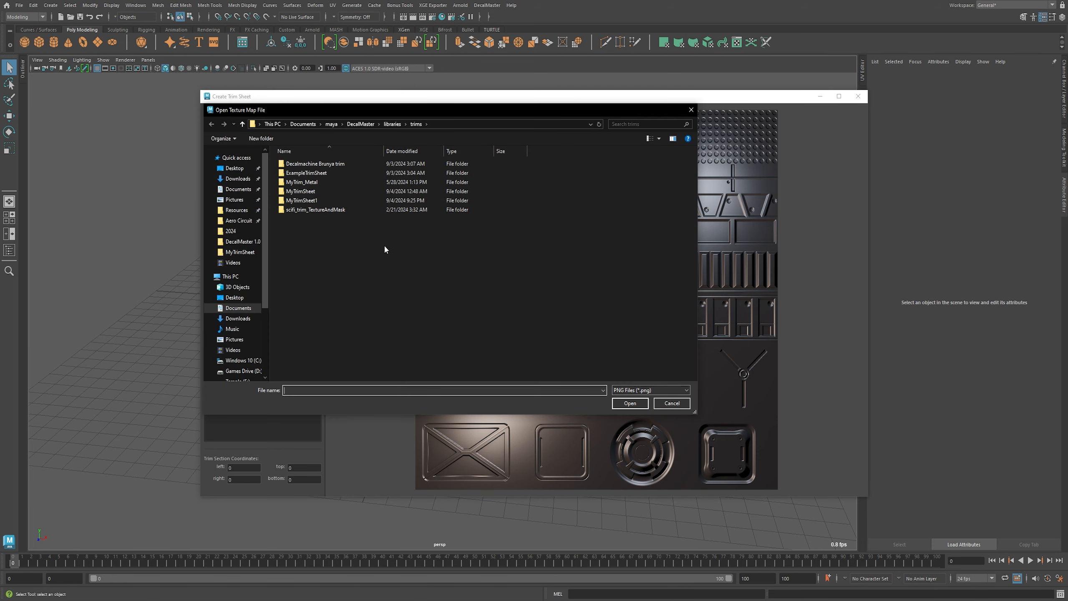
pyautogui.doubleClick(362, 200)
pyautogui.click(441, 178)
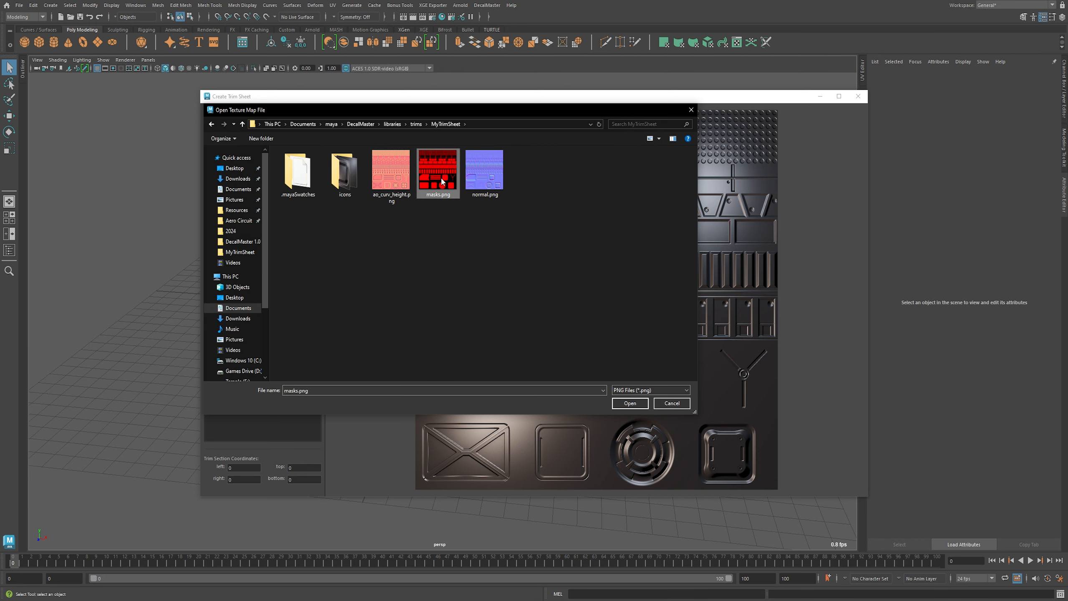
pyautogui.doubleClick(441, 178)
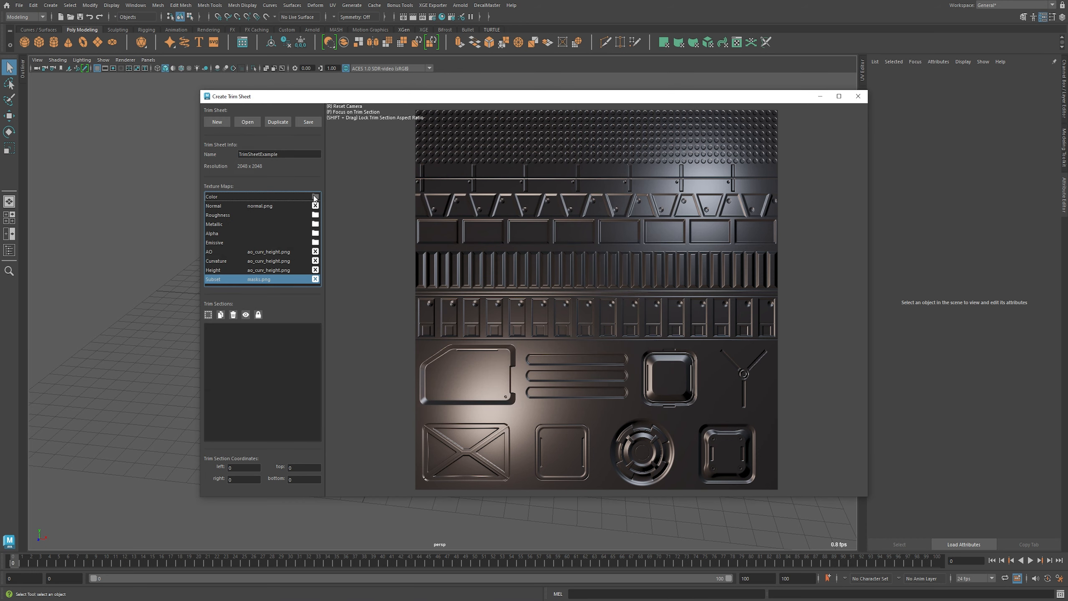
# Add a trim section and fit it at full sheet width around the studded strip at the sheet's top.
pyautogui.click(208, 316)
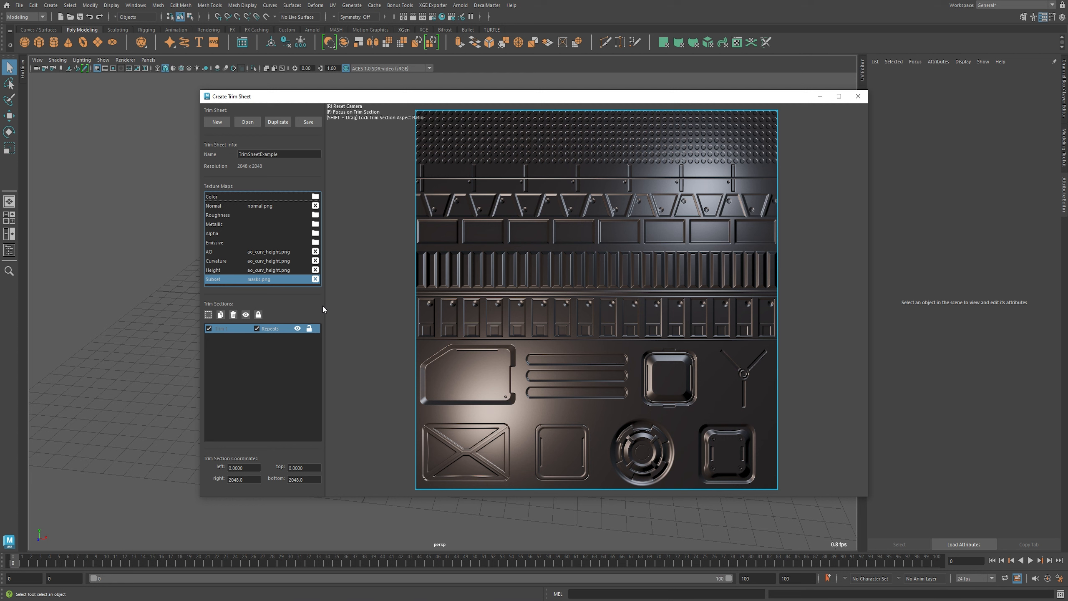
pyautogui.moveTo(586, 477); pyautogui.dragTo(596, 297)
pyautogui.scroll(4, 596, 299)
pyautogui.keyDown('alt'); pyautogui.moveTo(596, 300); pyautogui.dragTo(680, 417, button='middle'); pyautogui.keyUp('alt')
pyautogui.keyDown('alt'); pyautogui.moveTo(680, 416); pyautogui.dragTo(654, 389); pyautogui.keyUp('alt')
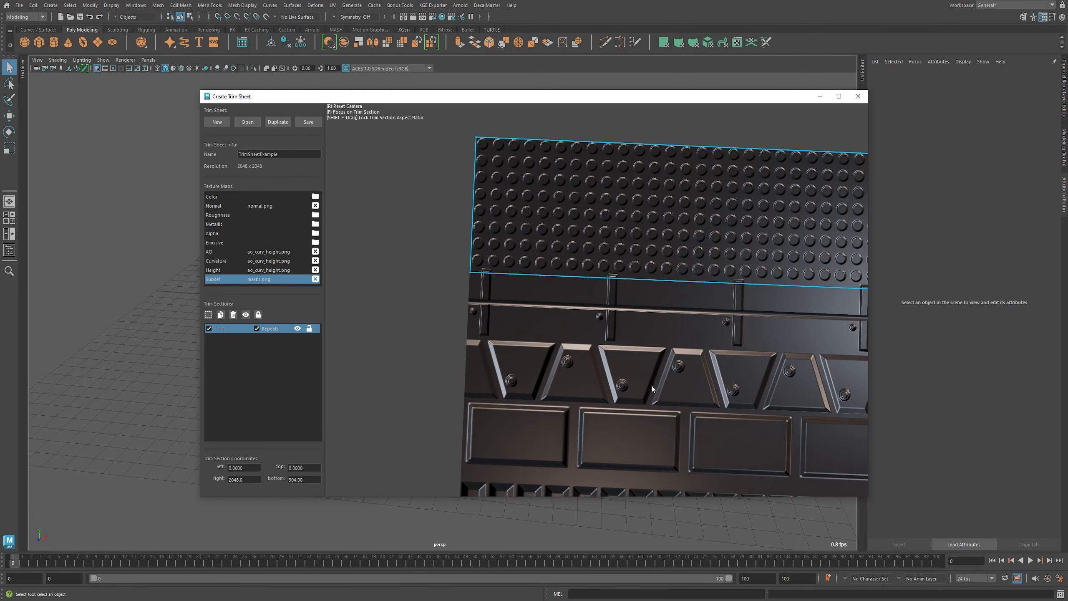
pyautogui.scroll(2, 653, 389)
pyautogui.keyDown('alt'); pyautogui.moveTo(654, 389); pyautogui.dragTo(649, 407, button='middle'); pyautogui.keyUp('alt')
pyautogui.scroll(1, 649, 407)
pyautogui.keyDown('alt'); pyautogui.moveTo(407, 366); pyautogui.dragTo(488, 369, button='middle'); pyautogui.keyUp('alt')
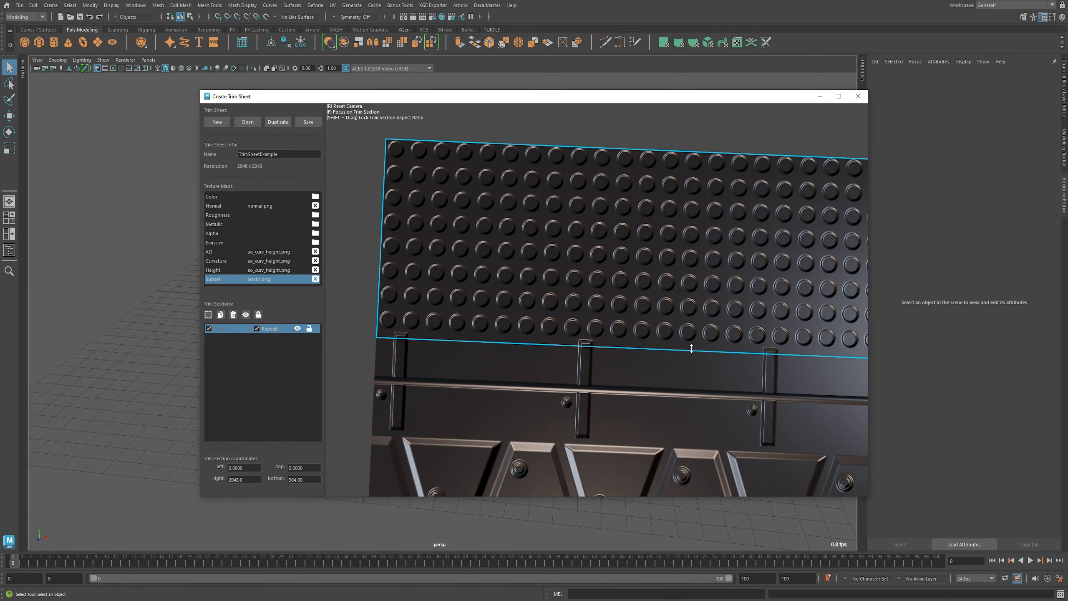
pyautogui.moveTo(692, 348); pyautogui.dragTo(694, 341)
# Duplicate the studded section and fit the copy at full width to the riveted strip below, top about 285, bottom about 446.
pyautogui.keyDown('alt'); pyautogui.moveTo(697, 341); pyautogui.dragTo(661, 335, button='right'); pyautogui.keyUp('alt')
pyautogui.keyDown('alt'); pyautogui.moveTo(660, 335); pyautogui.dragTo(501, 312, button='middle'); pyautogui.keyUp('alt')
pyautogui.keyDown('alt'); pyautogui.moveTo(501, 312); pyautogui.dragTo(623, 278); pyautogui.keyUp('alt')
pyautogui.keyDown('alt'); pyautogui.moveTo(623, 278); pyautogui.dragTo(520, 222, button='right'); pyautogui.keyUp('alt')
pyautogui.keyDown('alt'); pyautogui.moveTo(520, 219); pyautogui.dragTo(500, 198); pyautogui.keyUp('alt')
pyautogui.click(499, 197)
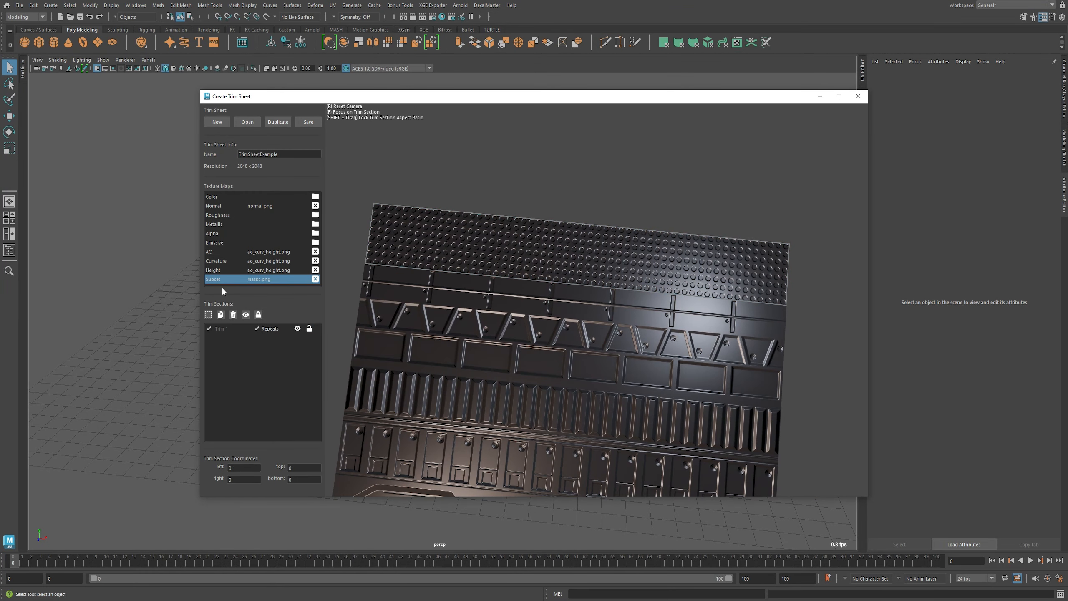
pyautogui.click(221, 315)
pyautogui.keyDown('alt'); pyautogui.moveTo(565, 276); pyautogui.dragTo(547, 310); pyautogui.keyUp('alt')
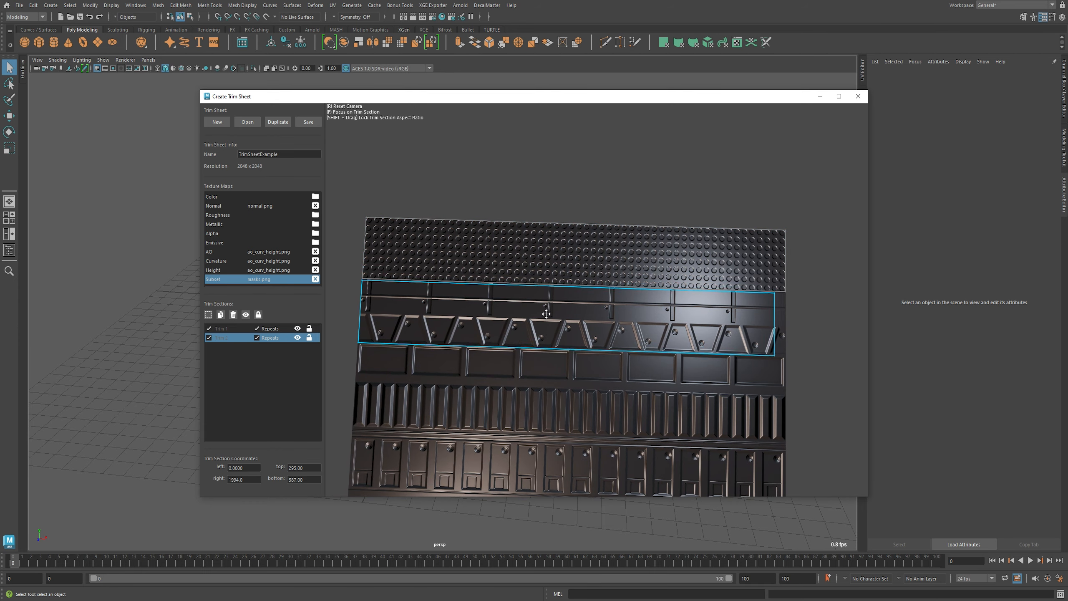
pyautogui.scroll(1, 585, 324)
pyautogui.keyDown('alt'); pyautogui.moveTo(585, 325); pyautogui.dragTo(433, 346, button='middle'); pyautogui.keyUp('alt')
pyautogui.scroll(5, 547, 324)
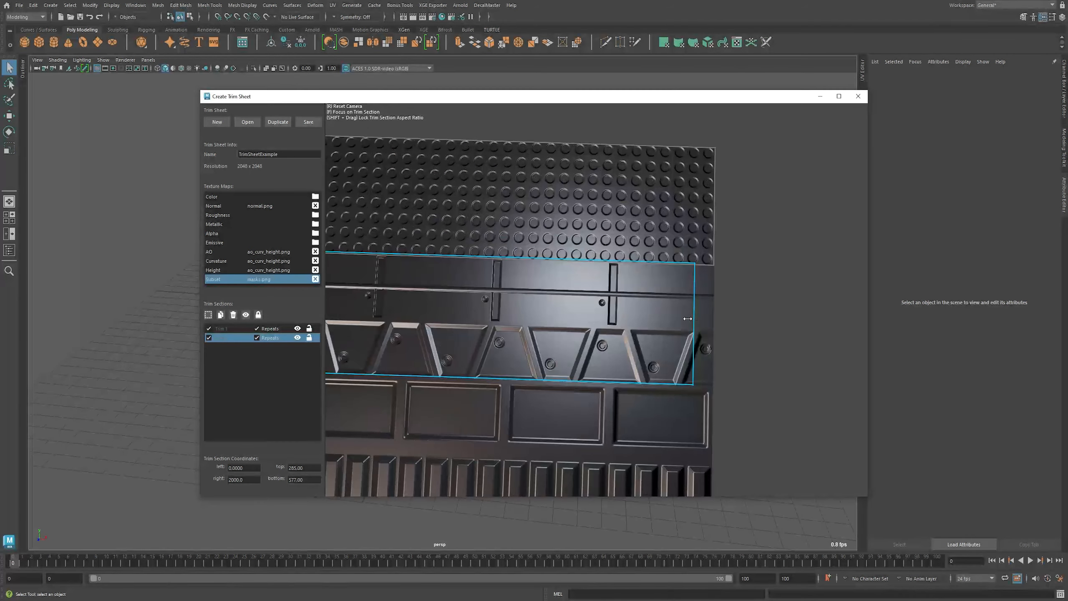
pyautogui.moveTo(689, 319); pyautogui.dragTo(710, 320)
pyautogui.moveTo(570, 371); pyautogui.dragTo(566, 315)
pyautogui.scroll(4, 566, 333)
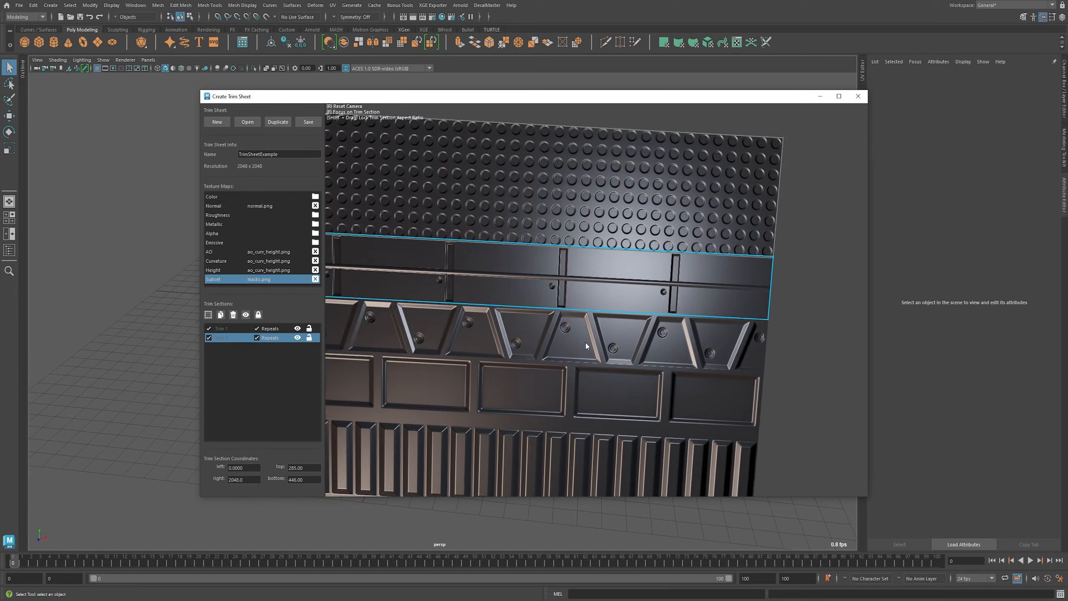
# Duplicate the riveted strip's section and fit the copy to the row of slanted panels, top about 439.
pyautogui.moveTo(563, 219); pyautogui.dragTo(560, 293)
pyautogui.scroll(-8, 563, 222)
pyautogui.click(221, 315)
pyautogui.keyDown('alt'); pyautogui.moveTo(836, 308); pyautogui.dragTo(801, 311, button='middle'); pyautogui.keyUp('alt')
pyautogui.scroll(5, 589, 309)
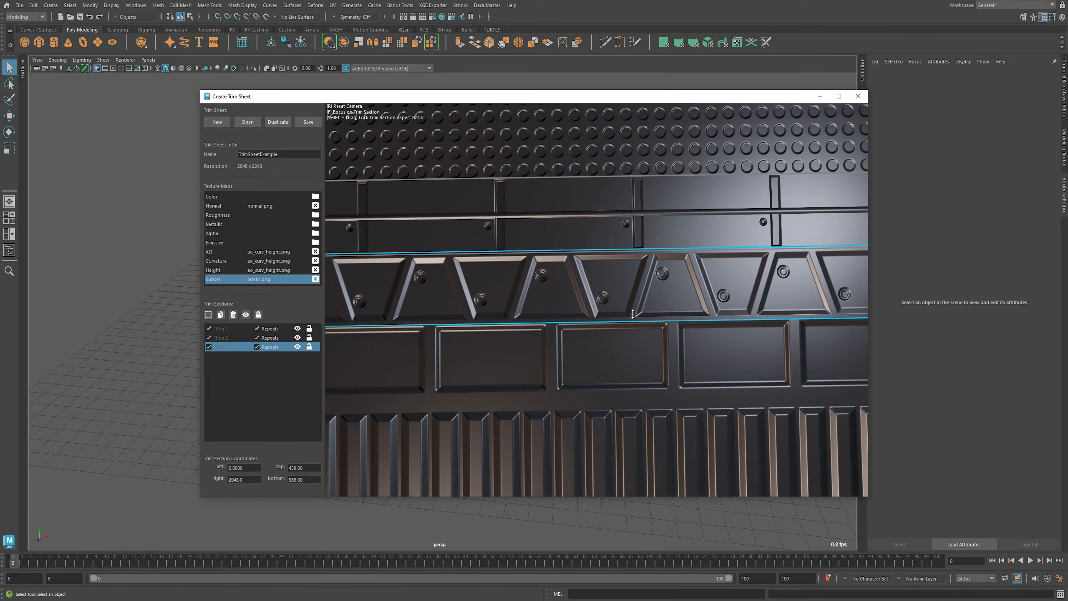
pyautogui.moveTo(565, 322); pyautogui.dragTo(564, 317)
# Duplicate the slanted panels' section and fit the copy at full width to the rectangular panel row, top about 581, bottom about 725.
pyautogui.scroll(-5, 563, 316)
pyautogui.click(220, 314)
pyautogui.moveTo(571, 276); pyautogui.dragTo(570, 310)
pyautogui.scroll(5, 589, 324)
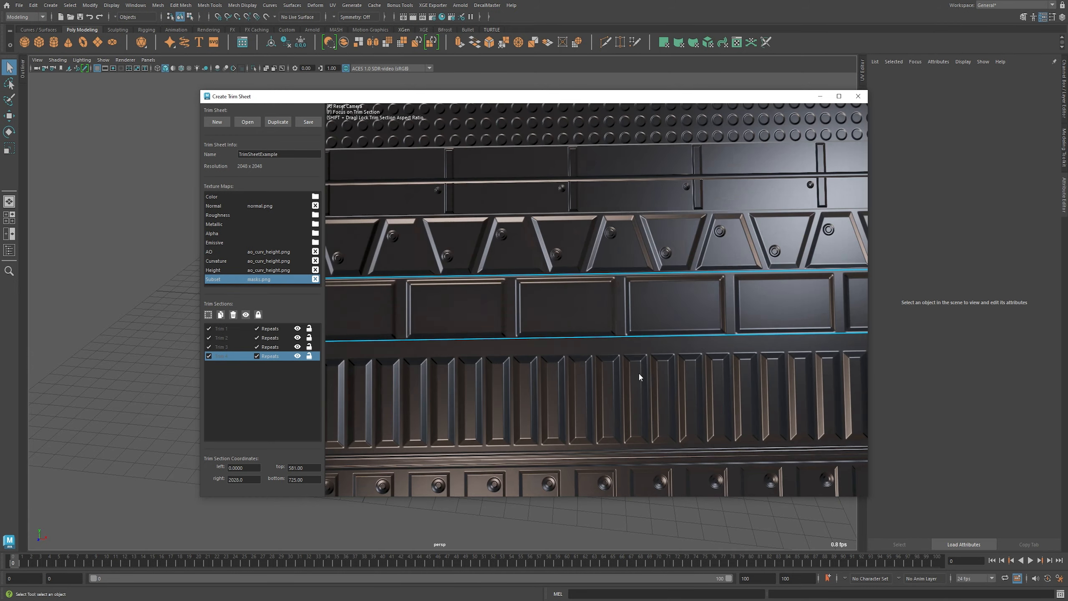
pyautogui.keyDown('alt'); pyautogui.moveTo(799, 337); pyautogui.dragTo(543, 322, button='middle'); pyautogui.keyUp('alt')
pyautogui.moveTo(606, 299); pyautogui.dragTo(616, 300)
# Duplicate the rectangular panels' section and fit the copy at full width to the vertical rib row, top about 756, bottom about 972.
pyautogui.scroll(-5, 605, 301)
pyautogui.keyDown('alt'); pyautogui.moveTo(378, 300); pyautogui.dragTo(558, 296, button='middle'); pyautogui.keyUp('alt')
pyautogui.keyDown('alt'); pyautogui.moveTo(558, 296); pyautogui.dragTo(589, 298); pyautogui.keyUp('alt')
pyautogui.scroll(2, 484, 336)
pyautogui.click(221, 315)
pyautogui.moveTo(644, 272); pyautogui.dragTo(643, 329)
pyautogui.moveTo(589, 352); pyautogui.dragTo(584, 372)
pyautogui.scroll(5, 585, 373)
pyautogui.keyDown('alt'); pyautogui.moveTo(820, 370); pyautogui.dragTo(543, 337, button='middle'); pyautogui.keyUp('alt')
pyautogui.moveTo(614, 290); pyautogui.dragTo(629, 291)
pyautogui.click(538, 330)
pyautogui.click(538, 330)
# Duplicate the rib section and shrink the copy onto the thin grooved strip beneath, top about 962, bottom about 1009.
pyautogui.scroll(-5, 538, 330)
pyautogui.keyDown('alt'); pyautogui.moveTo(538, 330); pyautogui.dragTo(770, 304, button='middle'); pyautogui.keyUp('alt')
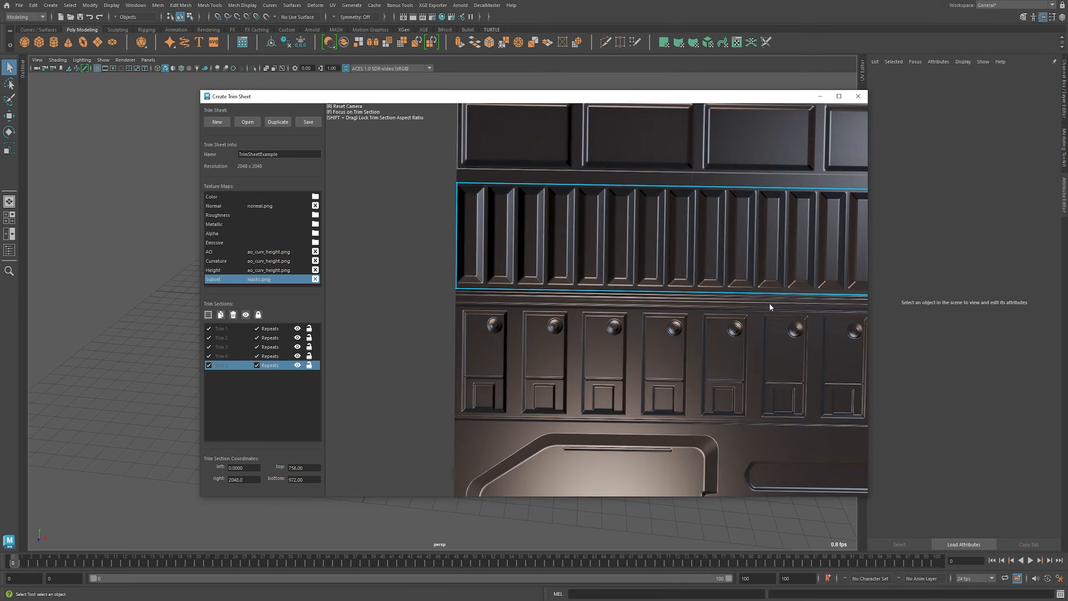
pyautogui.scroll(3, 555, 328)
pyautogui.click(220, 315)
pyautogui.scroll(-5, 588, 295)
pyautogui.keyDown('alt'); pyautogui.moveTo(610, 278); pyautogui.dragTo(693, 297); pyautogui.keyUp('alt')
pyautogui.scroll(4, 658, 334)
pyautogui.scroll(2, 732, 311)
pyautogui.keyDown('alt'); pyautogui.moveTo(761, 322); pyautogui.dragTo(674, 337); pyautogui.keyUp('alt')
pyautogui.scroll(4, 674, 341)
pyautogui.moveTo(674, 293); pyautogui.dragTo(670, 298)
pyautogui.scroll(-8, 668, 293)
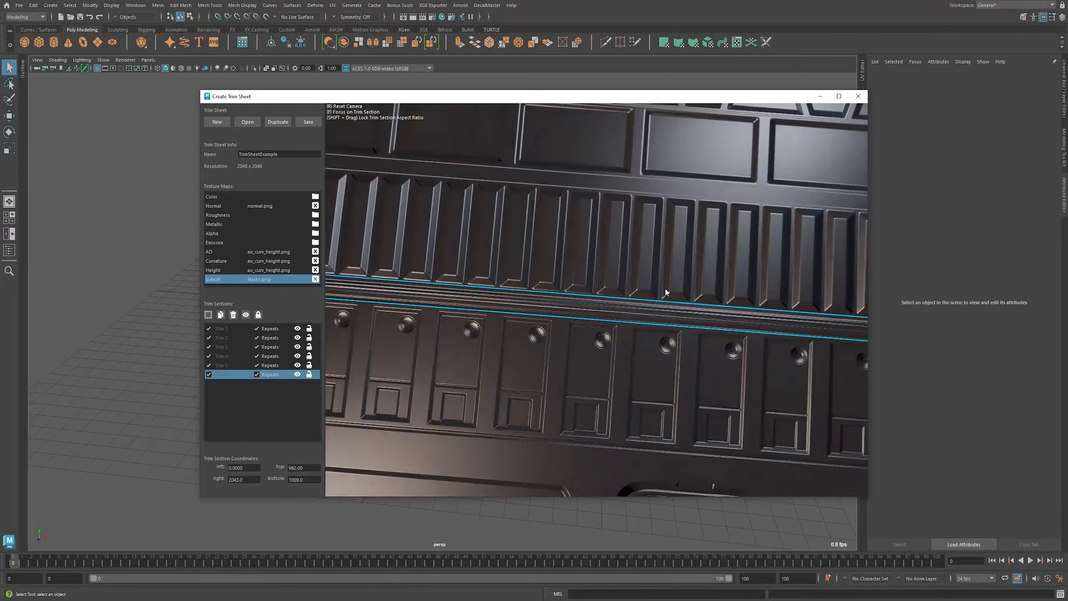
# Duplicate the thin strip's section and stretch the copy over the grooves and door-like panels, top about 966, bottom about 1231.
pyautogui.keyDown('alt'); pyautogui.moveTo(613, 351); pyautogui.dragTo(610, 301); pyautogui.keyUp('alt')
pyautogui.click(501, 241)
pyautogui.click(221, 314)
pyautogui.moveTo(501, 241); pyautogui.dragTo(497, 288)
pyautogui.keyDown('alt'); pyautogui.moveTo(779, 301); pyautogui.dragTo(597, 290, button='middle'); pyautogui.keyUp('alt')
pyautogui.scroll(6, 631, 311)
pyautogui.moveTo(659, 368); pyautogui.dragTo(658, 374)
pyautogui.keyDown('alt'); pyautogui.moveTo(659, 336); pyautogui.dragTo(655, 274); pyautogui.keyUp('alt')
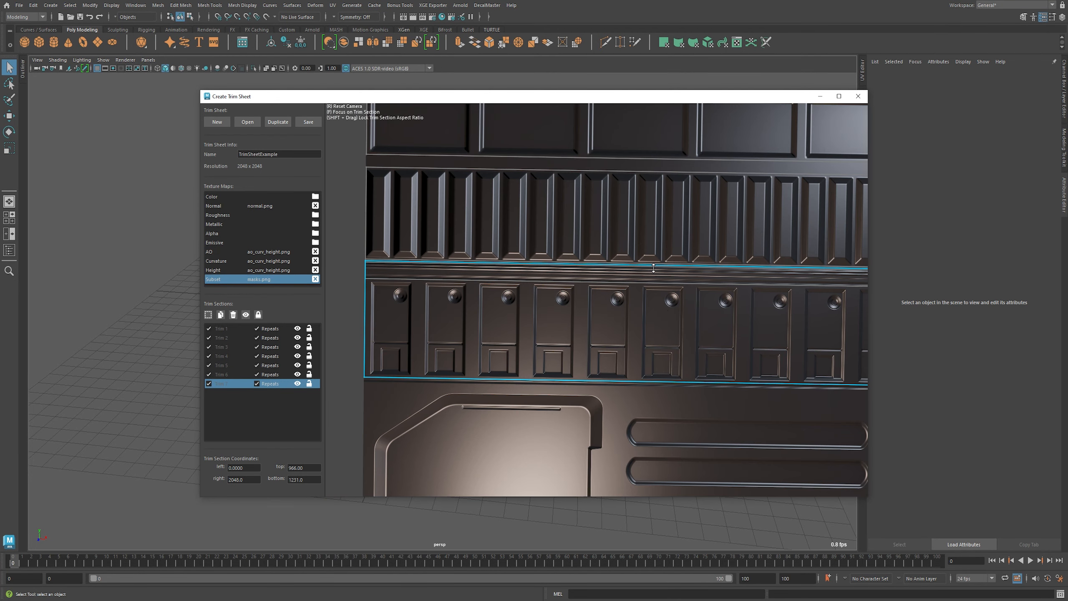
# Select and lock the thin grooved strip's section, and select the overlapping Trim 7 section.
pyautogui.click(542, 274)
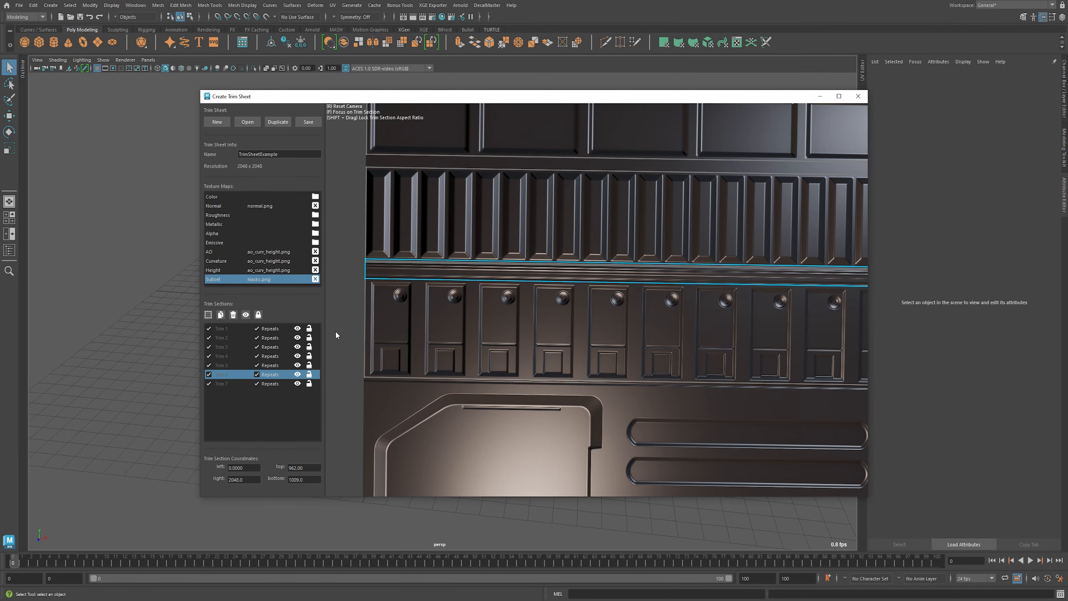
pyautogui.click(310, 374)
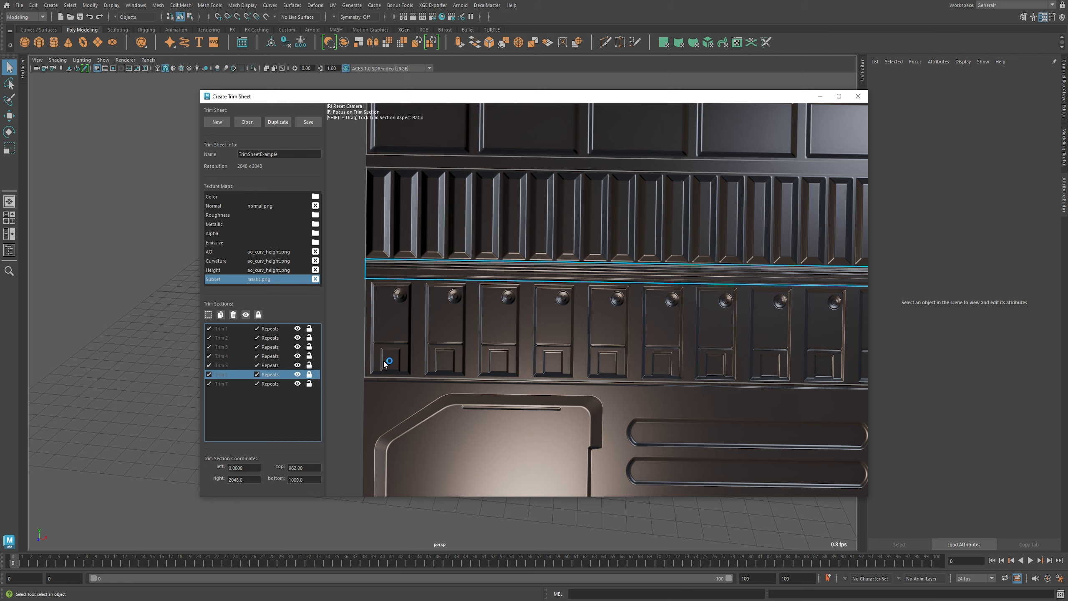
pyautogui.click(283, 384)
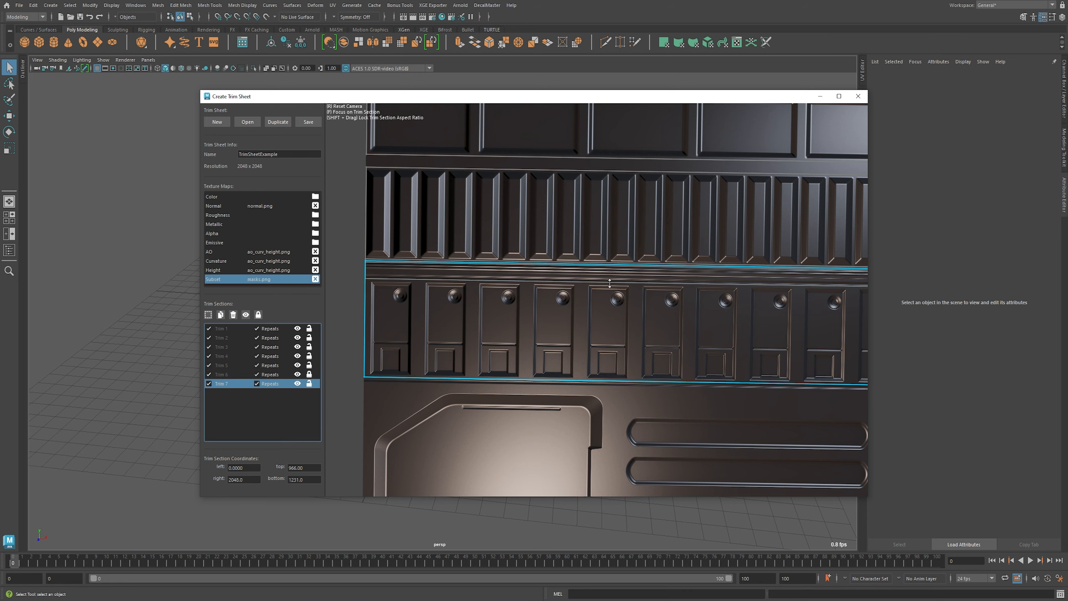
# Hide and show all trim sections, lock and unlock them all, and clear the section selection.
pyautogui.scroll(-4, 610, 274)
pyautogui.keyDown('alt'); pyautogui.moveTo(656, 274); pyautogui.dragTo(627, 282, button='middle'); pyautogui.keyUp('alt')
pyautogui.keyDown('alt'); pyautogui.moveTo(628, 282); pyautogui.dragTo(543, 229); pyautogui.keyUp('alt')
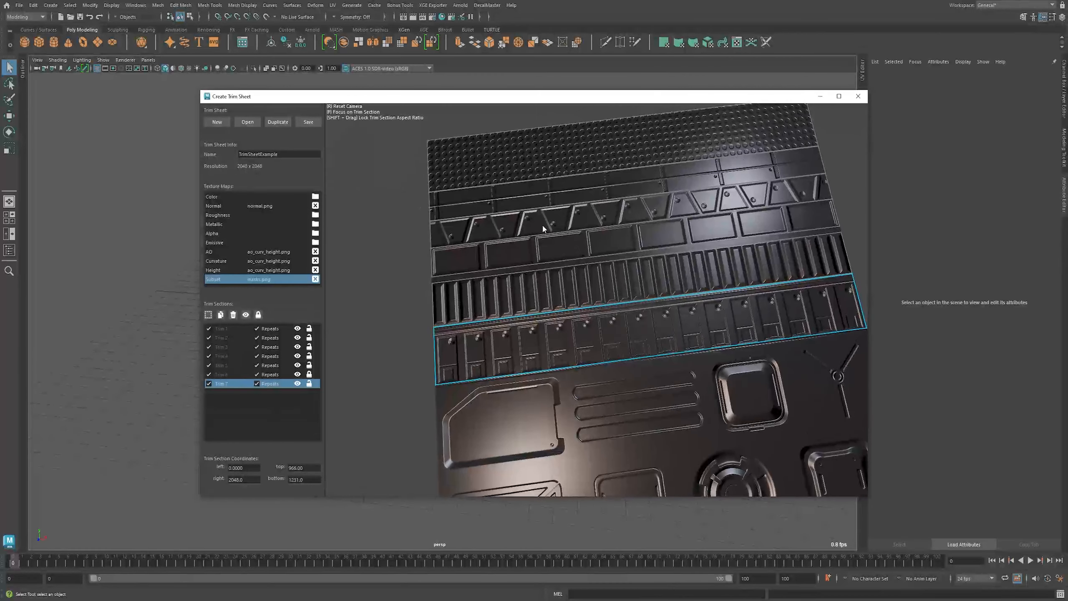
pyautogui.click(246, 315)
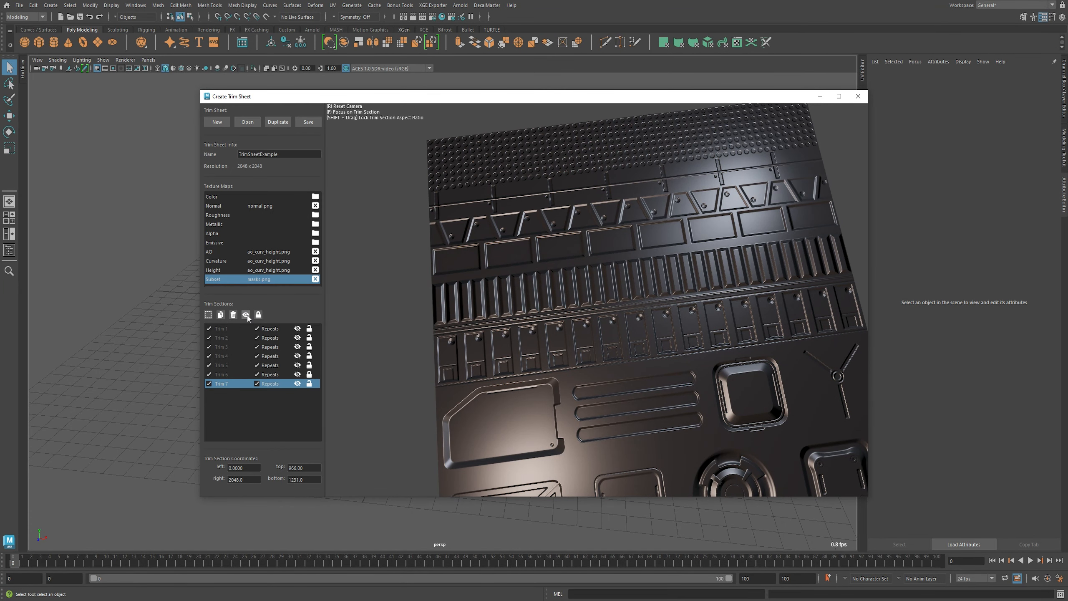
pyautogui.click(247, 315)
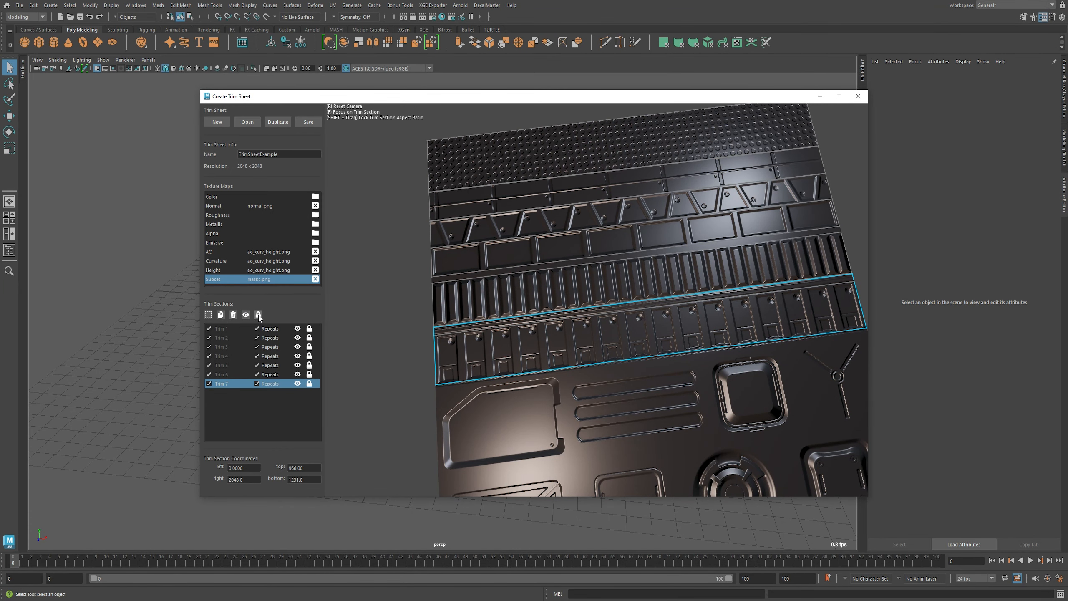
pyautogui.click(588, 281)
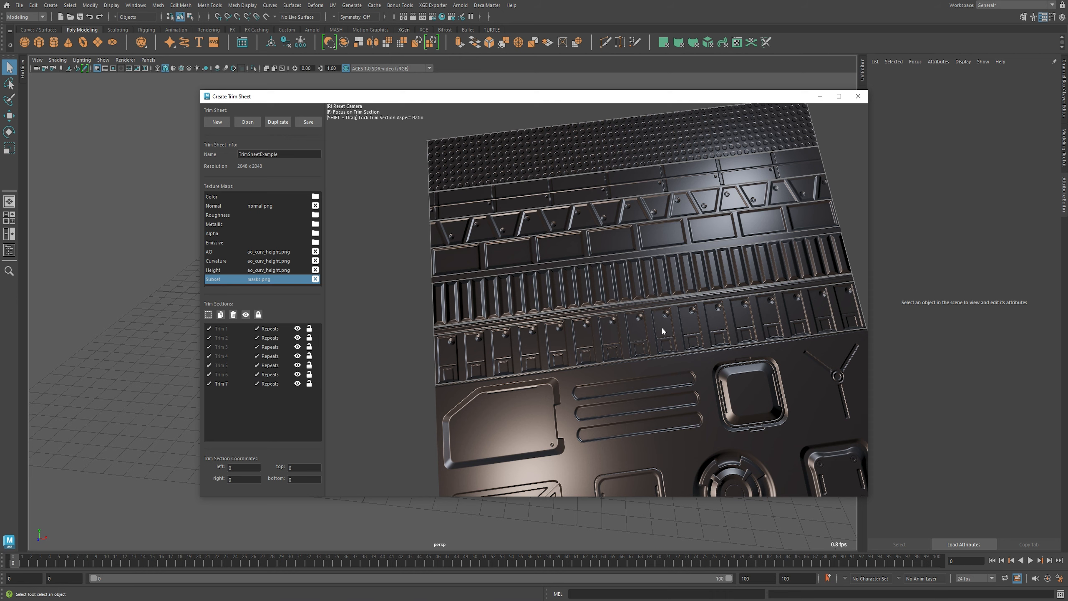
# Add a new trim section and size it roughly around the cut-corner panel, left about 24, top about 1219.
pyautogui.keyDown('alt'); pyautogui.moveTo(662, 329); pyautogui.dragTo(597, 312); pyautogui.keyUp('alt')
pyautogui.click(209, 314)
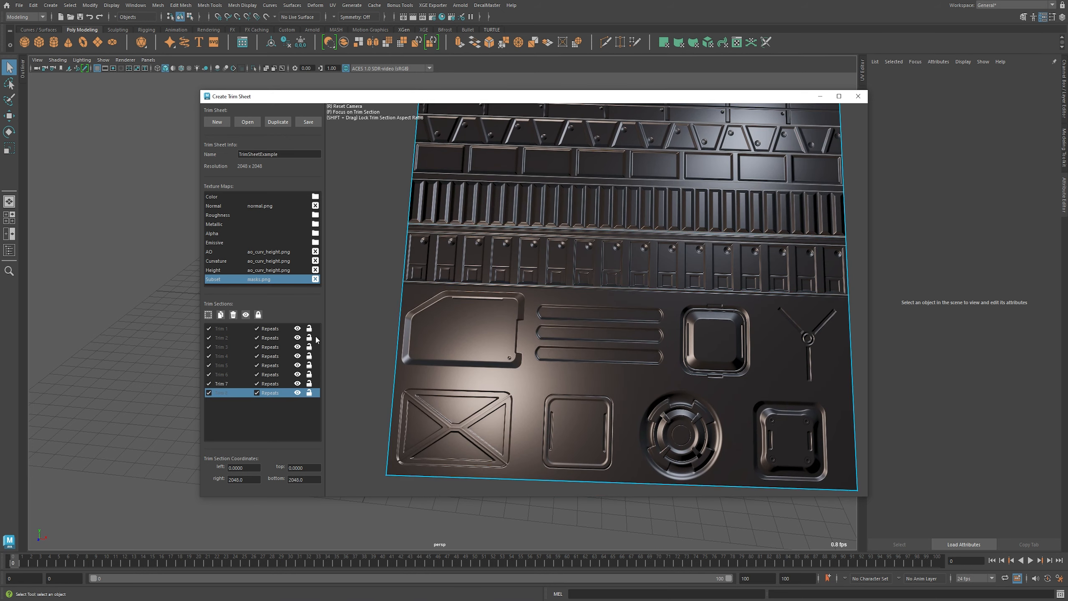
pyautogui.scroll(-3, 568, 244)
pyautogui.moveTo(760, 122); pyautogui.dragTo(559, 289)
pyautogui.moveTo(460, 415); pyautogui.dragTo(472, 357)
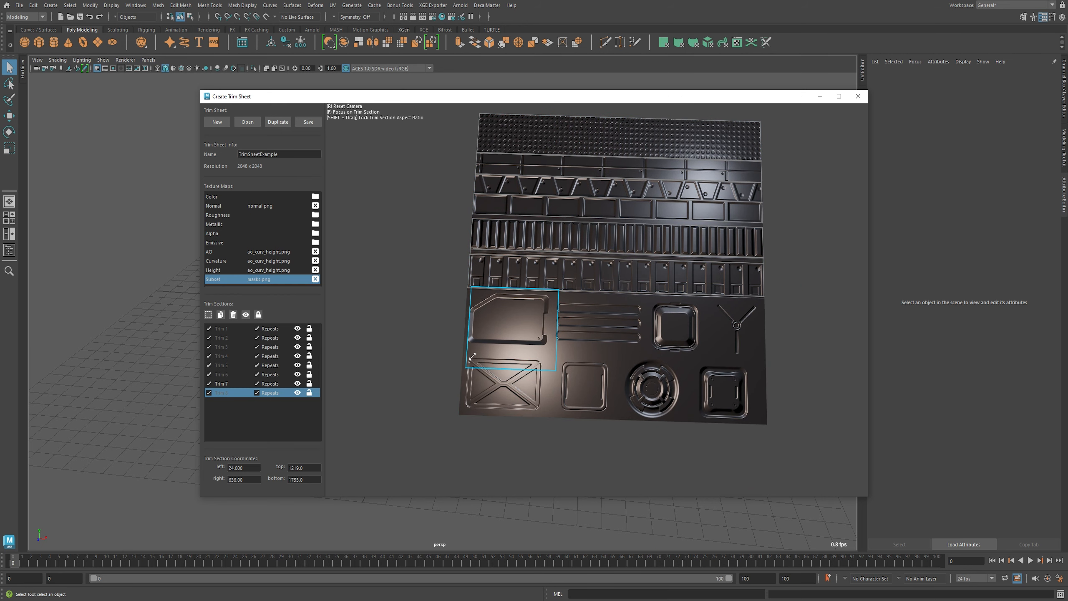
# Tighten the cut-corner panel's section to left about 16, right about 581, top about 1250, bottom about 1601, and disable Repeats.
pyautogui.press('f')
pyautogui.moveTo(782, 303); pyautogui.dragTo(753, 303)
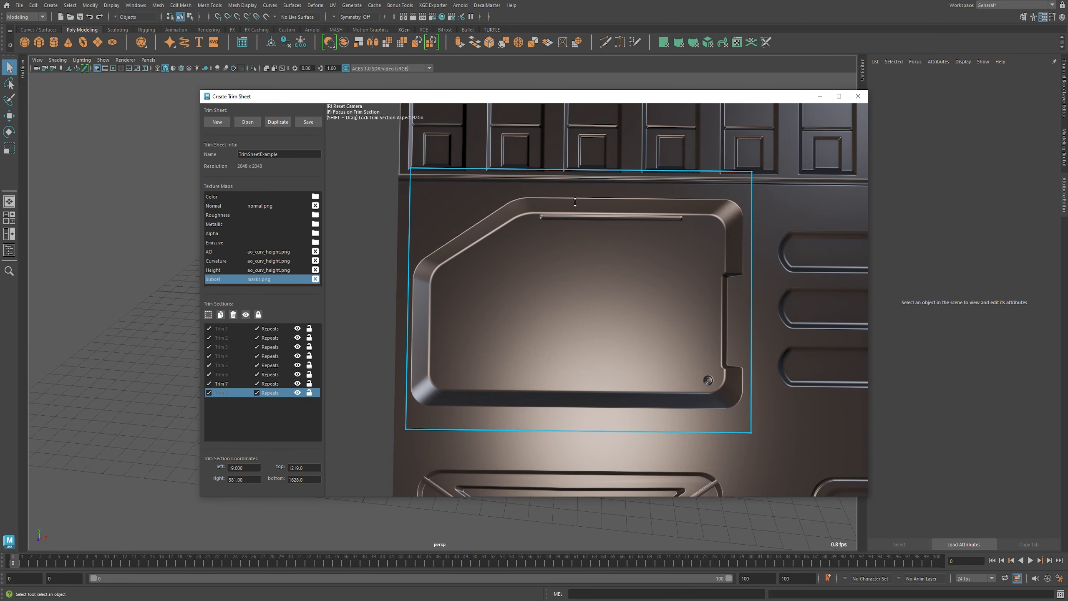
pyautogui.moveTo(569, 197)
pyautogui.mouseDown()
pyautogui.moveTo(564, 225)
pyautogui.moveTo(564, 216)
pyautogui.mouseUp()
pyautogui.moveTo(441, 339); pyautogui.dragTo(439, 339)
pyautogui.moveTo(515, 406); pyautogui.dragTo(516, 389)
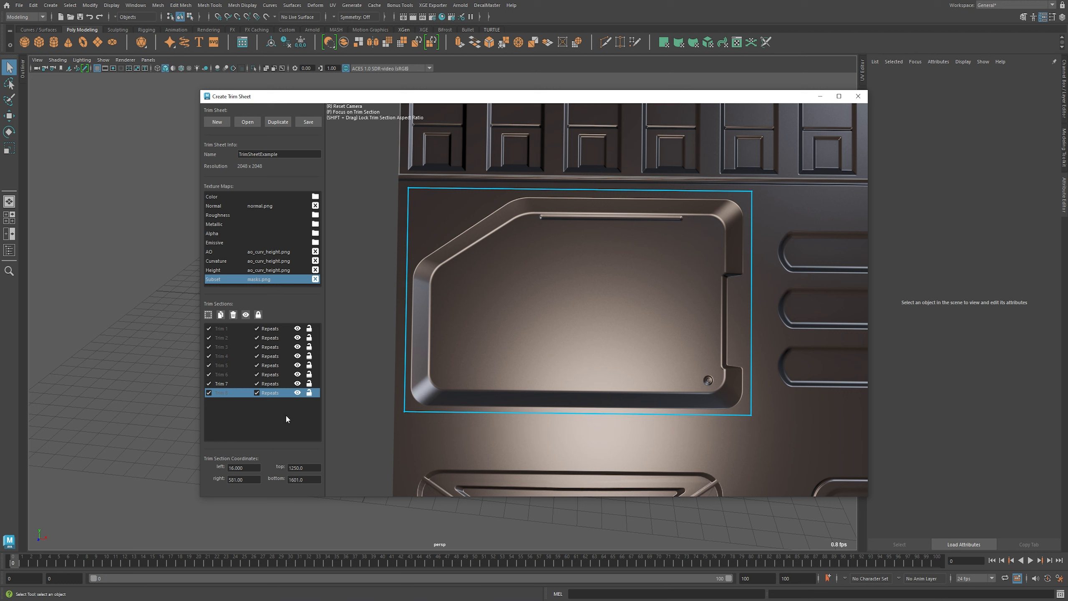
pyautogui.click(257, 392)
pyautogui.scroll(-2, 749, 362)
pyautogui.moveTo(751, 363); pyautogui.dragTo(670, 312, button='middle')
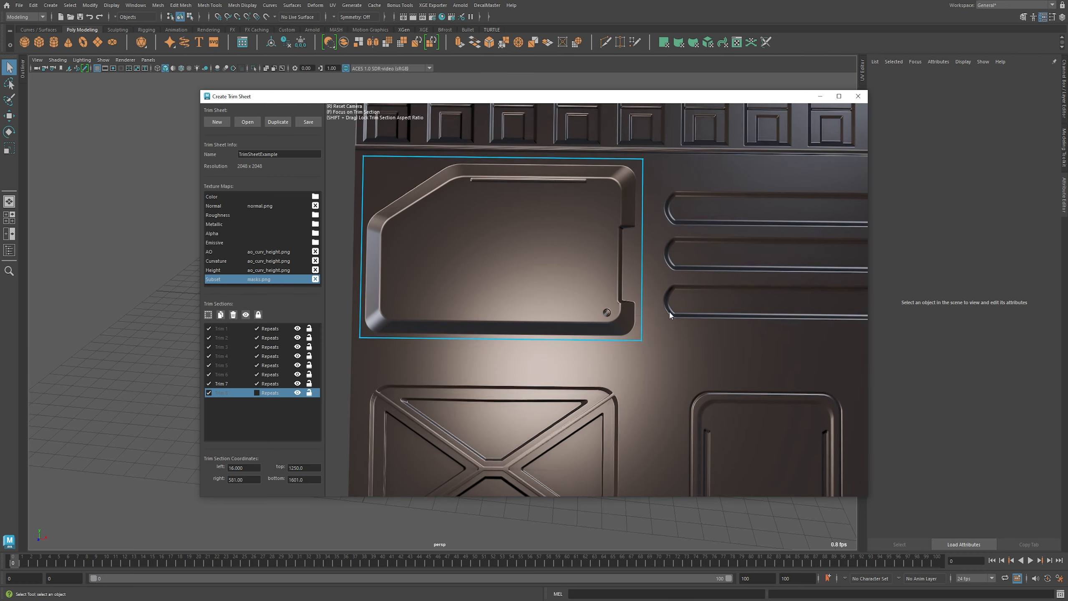
pyautogui.moveTo(501, 159); pyautogui.dragTo(501, 163)
# Duplicate the section, fit the copy to the X-braced panel, left about 28, top 1678, right 547, bottom 2017, and disable Repeats.
pyautogui.click(221, 315)
pyautogui.scroll(-2, 533, 265)
pyautogui.moveTo(533, 264); pyautogui.dragTo(536, 195, button='middle')
pyautogui.moveTo(535, 195); pyautogui.dragTo(530, 364)
pyautogui.moveTo(631, 434); pyautogui.dragTo(618, 433)
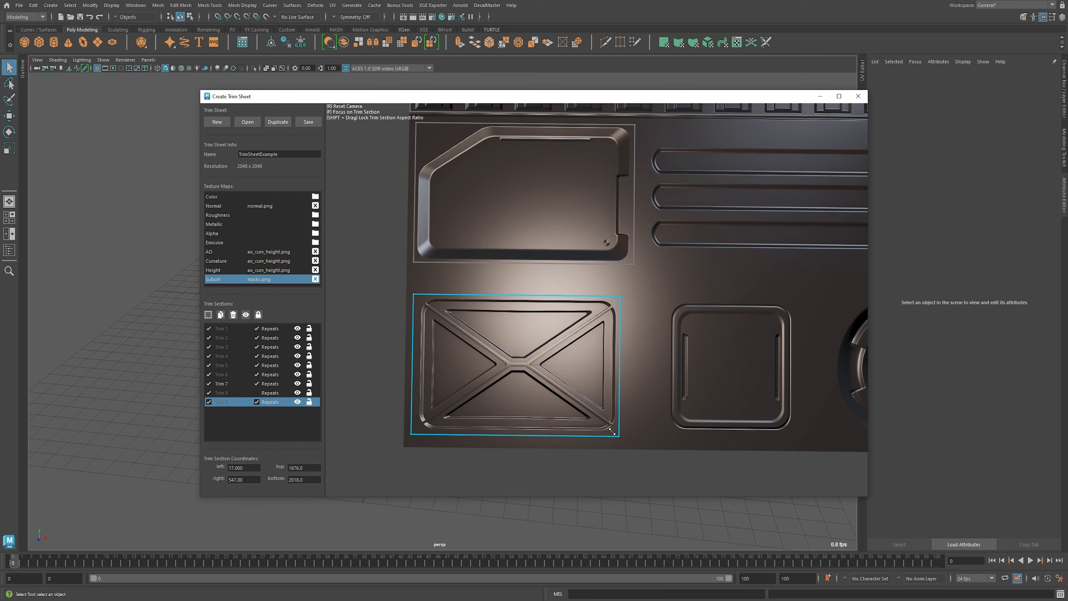
pyautogui.moveTo(418, 429); pyautogui.dragTo(423, 427)
pyautogui.moveTo(507, 307); pyautogui.dragTo(507, 309)
pyautogui.scroll(1, 362, 385)
pyautogui.click(257, 402)
# Duplicate the X-braced panel's section, disable Repeats on the copy, and fit it around the rounded square panel beside it.
pyautogui.click(222, 313)
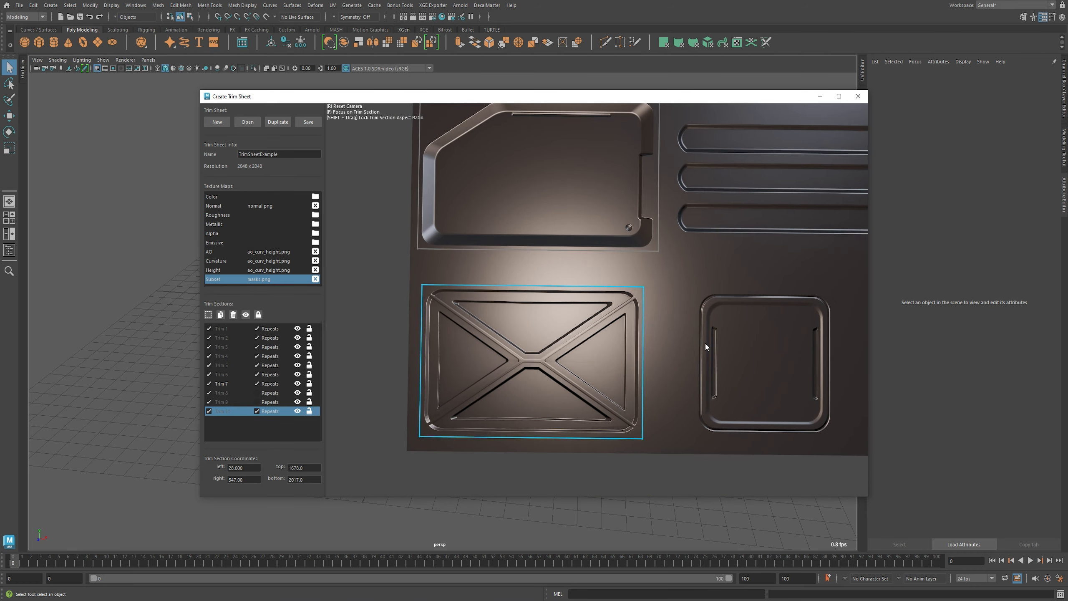
pyautogui.scroll(-1, 704, 343)
pyautogui.moveTo(705, 343); pyautogui.dragTo(564, 336, button='middle')
pyautogui.click(257, 411)
pyautogui.moveTo(397, 346); pyautogui.dragTo(649, 347)
pyautogui.moveTo(761, 352); pyautogui.dragTo(689, 351)
# Duplicate the rounded square panel's section and fit the copy around the circular vent, with Repeats off.
pyautogui.scroll(-1, 690, 351)
pyautogui.moveTo(690, 352); pyautogui.dragTo(574, 358, button='middle')
pyautogui.click(220, 314)
pyautogui.moveTo(504, 350); pyautogui.dragTo(638, 342)
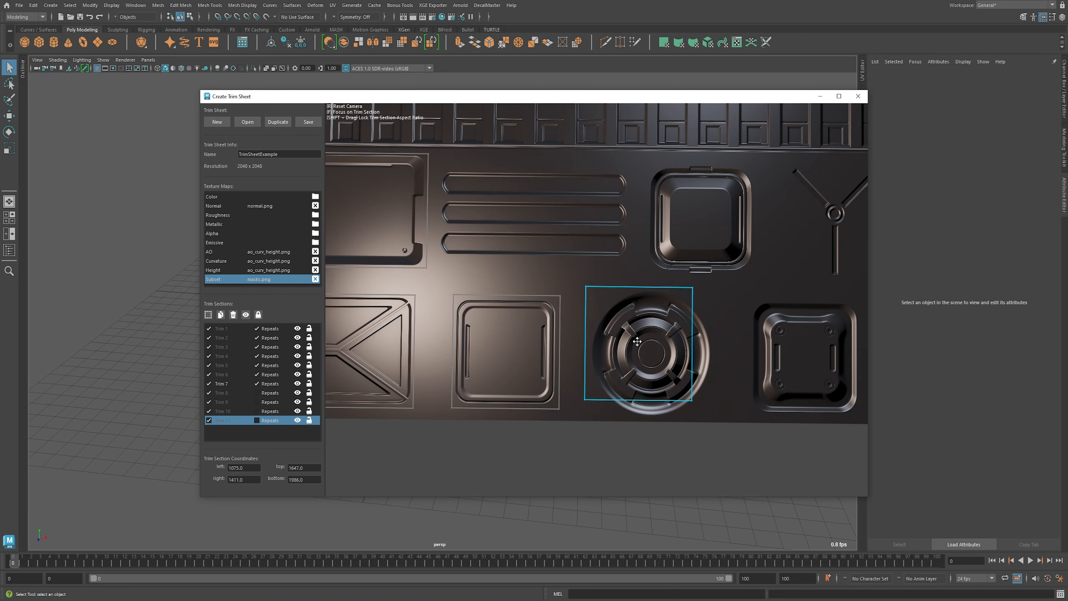
pyautogui.moveTo(690, 396)
pyautogui.mouseDown()
pyautogui.moveTo(709, 412)
pyautogui.moveTo(707, 396)
pyautogui.mouseUp()
# Duplicate the circular vent's section and fit the copy around the bolted square panel in the sheet's corner, with Repeats off.
pyautogui.moveTo(675, 391); pyautogui.dragTo(545, 370, button='middle')
pyautogui.scroll(-2, 546, 370)
pyautogui.click(220, 315)
pyautogui.moveTo(500, 330); pyautogui.dragTo(661, 335)
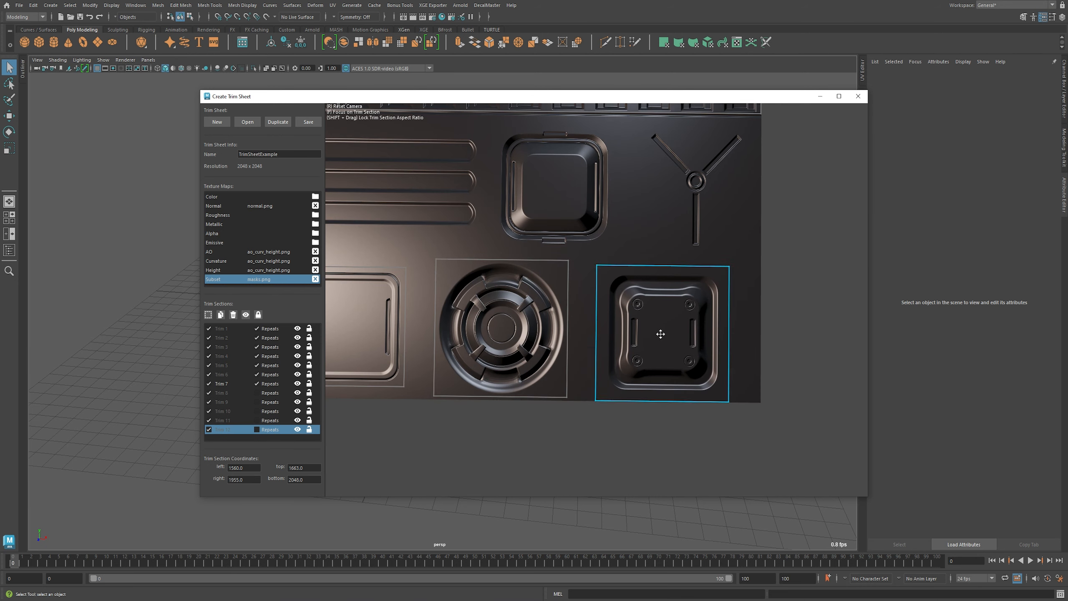
pyautogui.moveTo(596, 265); pyautogui.dragTo(604, 270)
pyautogui.moveTo(729, 398); pyautogui.dragTo(725, 395)
# Duplicate the bolted panel's section, disable Repeats on the copy, and fit it around the Y-shaped detail above.
pyautogui.scroll(1, 694, 321)
pyautogui.scroll(1, 694, 322)
pyautogui.moveTo(693, 322); pyautogui.dragTo(566, 391, button='middle')
pyautogui.click(221, 315)
pyautogui.click(257, 438)
pyautogui.moveTo(545, 429); pyautogui.dragTo(572, 249)
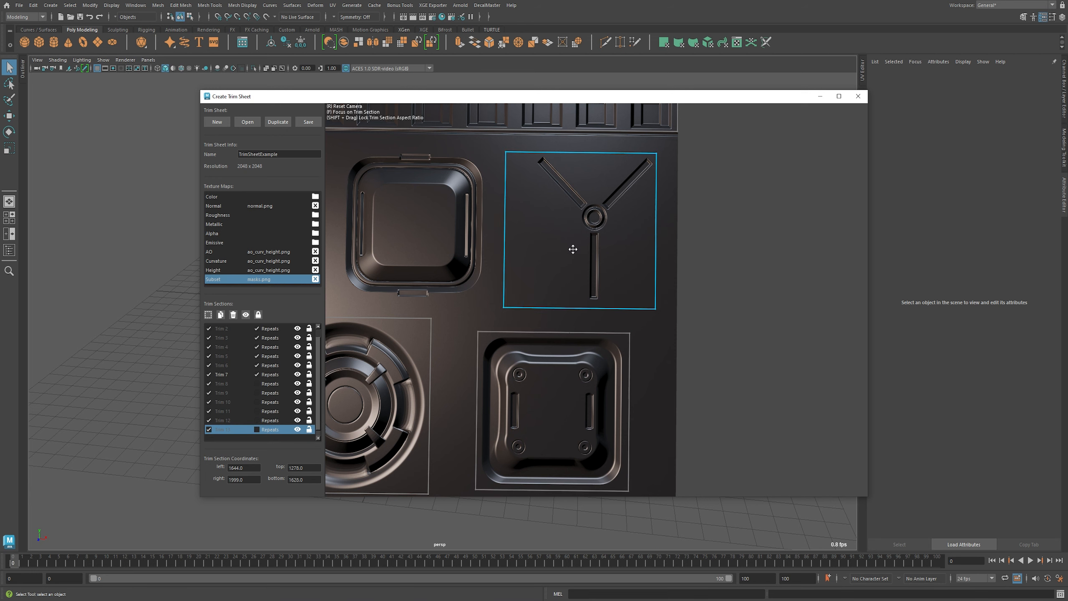
pyautogui.moveTo(502, 309); pyautogui.dragTo(532, 304)
# Duplicate the Y-shaped detail's section and frame the recessed square hatch beside it, top about 1275, with Repeats off.
pyautogui.moveTo(549, 296); pyautogui.dragTo(634, 337, button='middle')
pyautogui.click(221, 316)
pyautogui.moveTo(518, 279); pyautogui.dragTo(718, 308, button='middle')
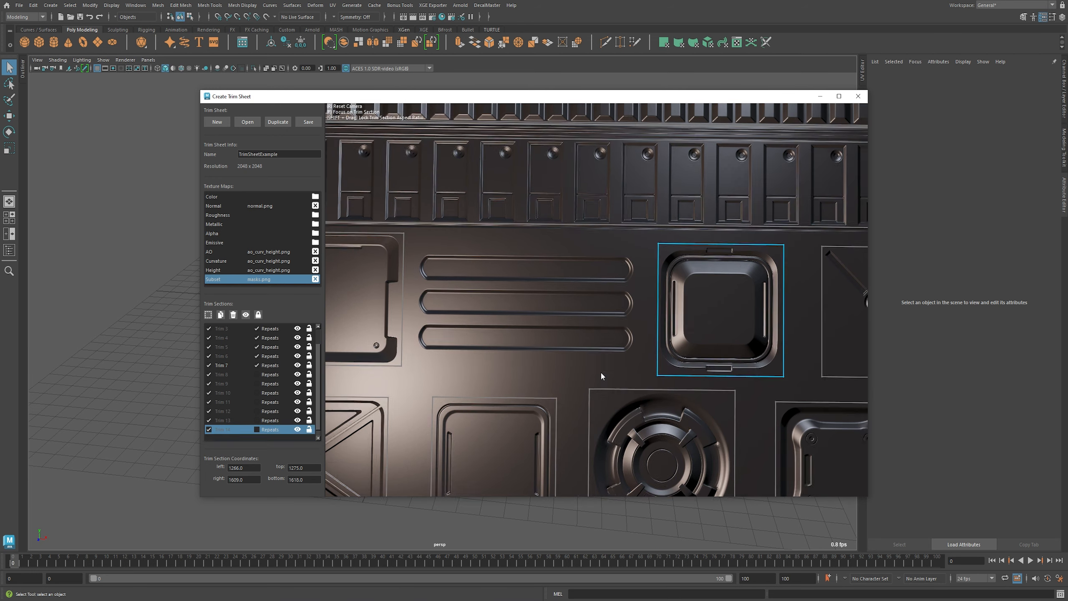
# Frame the three horizontal slots with another section copy, right about 1218, top about 1293, bottom about 1572.
pyautogui.moveTo(718, 308); pyautogui.dragTo(476, 317)
pyautogui.moveTo(547, 381); pyautogui.dragTo(645, 358)
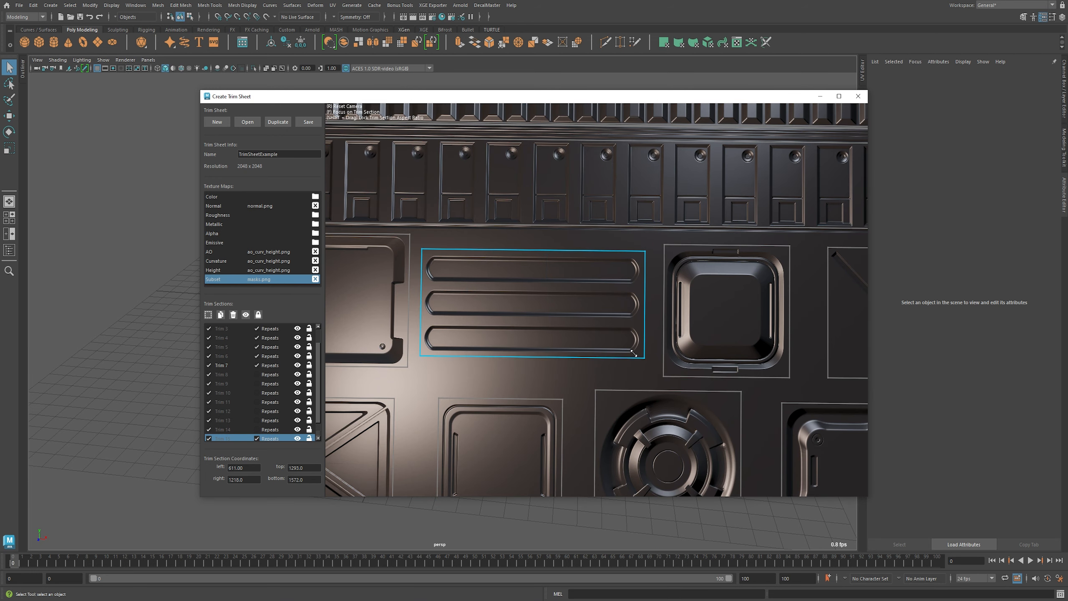
# Duplicate the three-slot section and shrink the copy to frame only the upper slot, bottom about 1390, with Repeats off.
pyautogui.scroll(1, 663, 388)
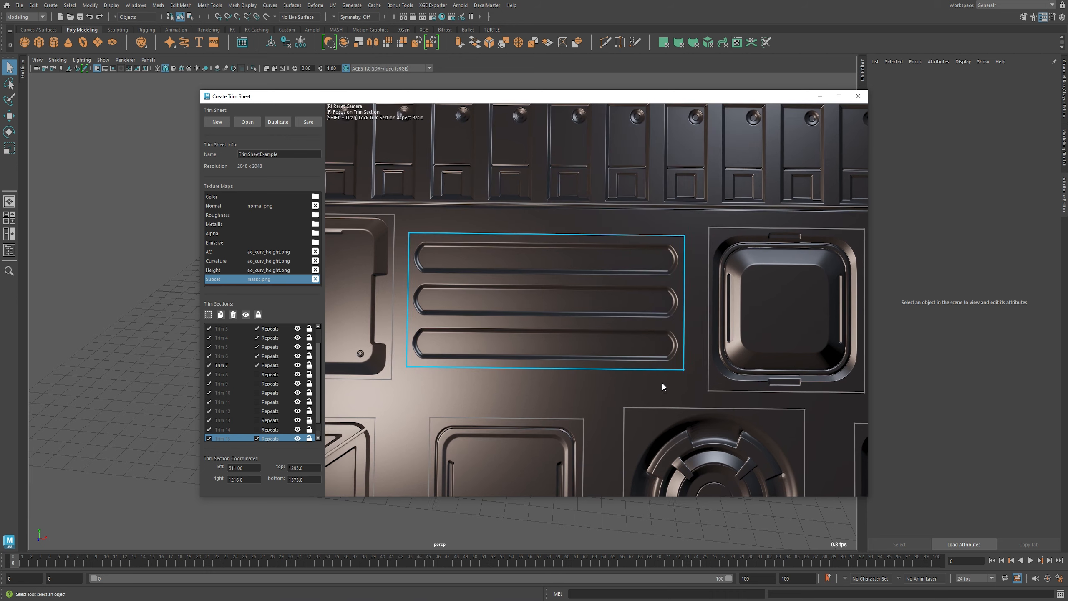
pyautogui.click(220, 314)
pyautogui.moveTo(526, 369); pyautogui.dragTo(526, 269)
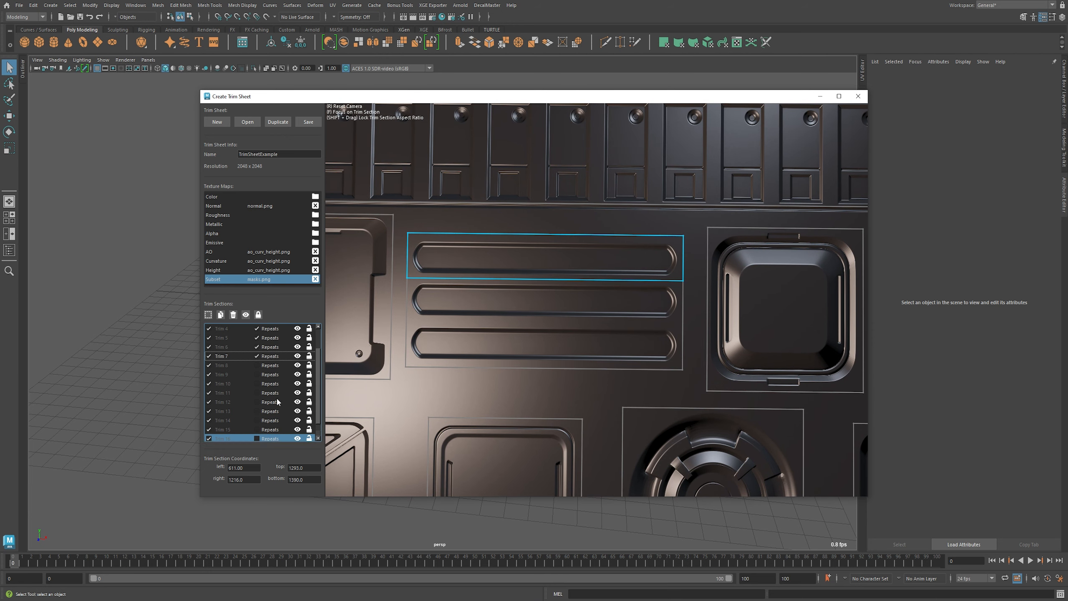
# Duplicate the three-slot section again, reduce the copy to frame two slots, and save the trim sheet.
pyautogui.click(227, 430)
pyautogui.click(221, 314)
pyautogui.moveTo(513, 235); pyautogui.dragTo(783, 257)
pyautogui.scroll(3, 270, 420)
pyautogui.scroll(-8, 632, 346)
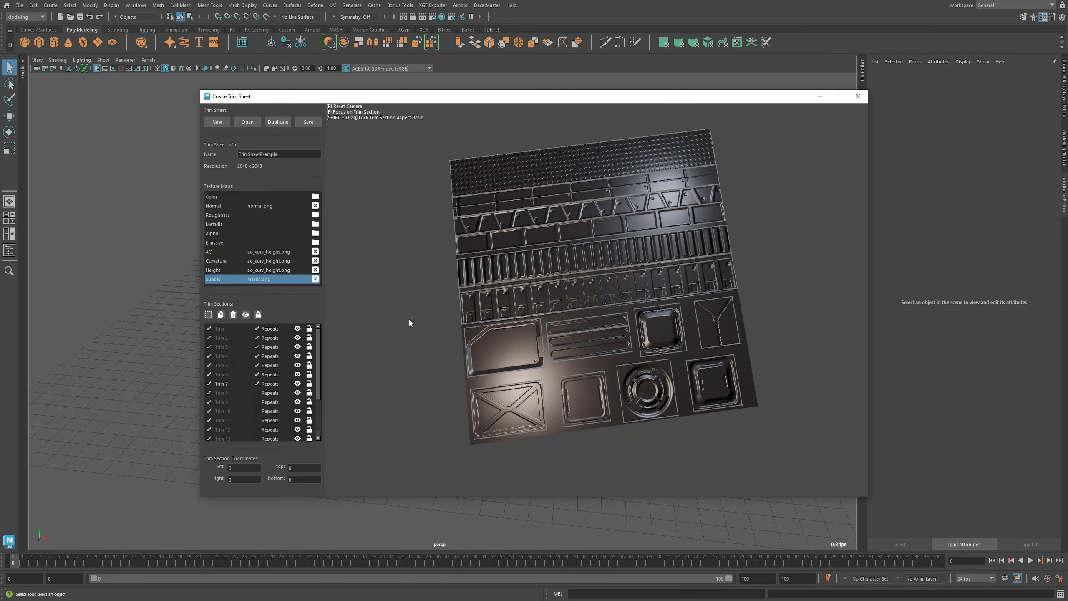
pyautogui.click(312, 122)
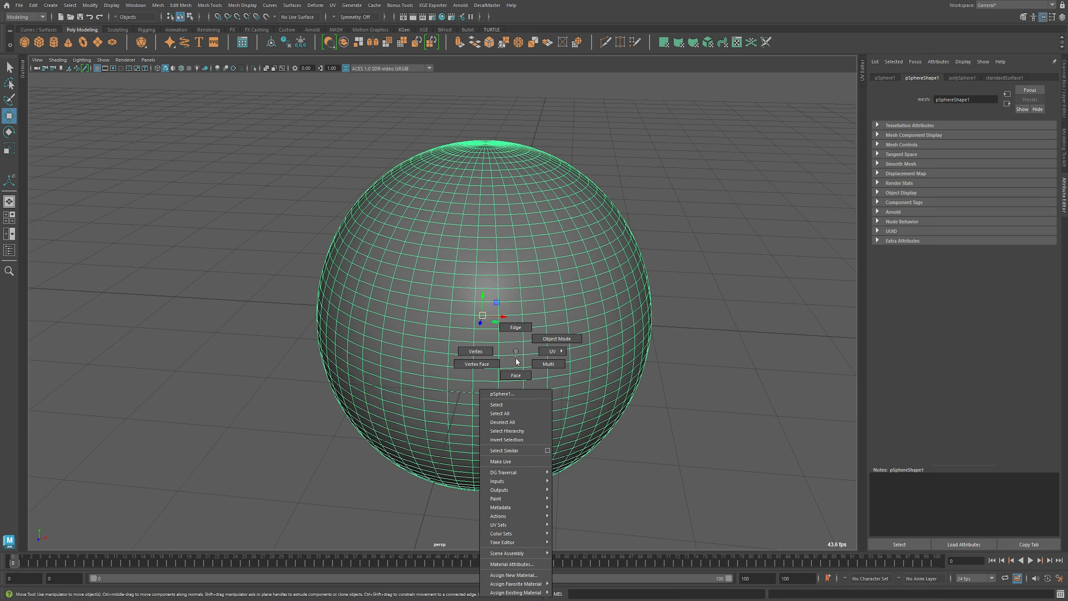
# Switch the sphere to face selection and select a three-row band of faces around its middle.
pyautogui.moveTo(516, 358); pyautogui.dragTo(482, 346, button='right')
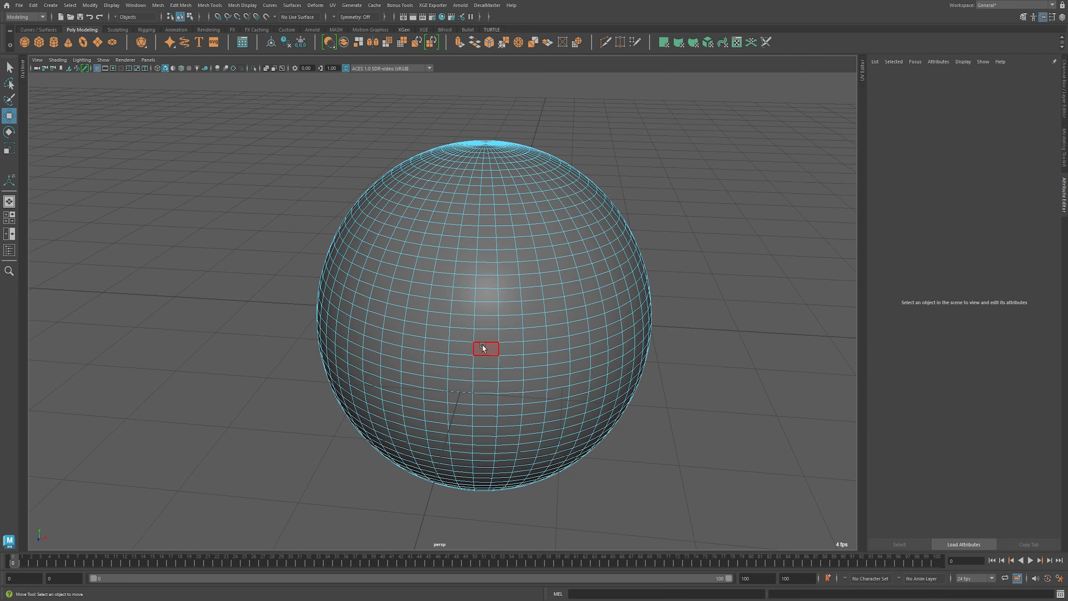
pyautogui.scroll(5, 455, 308)
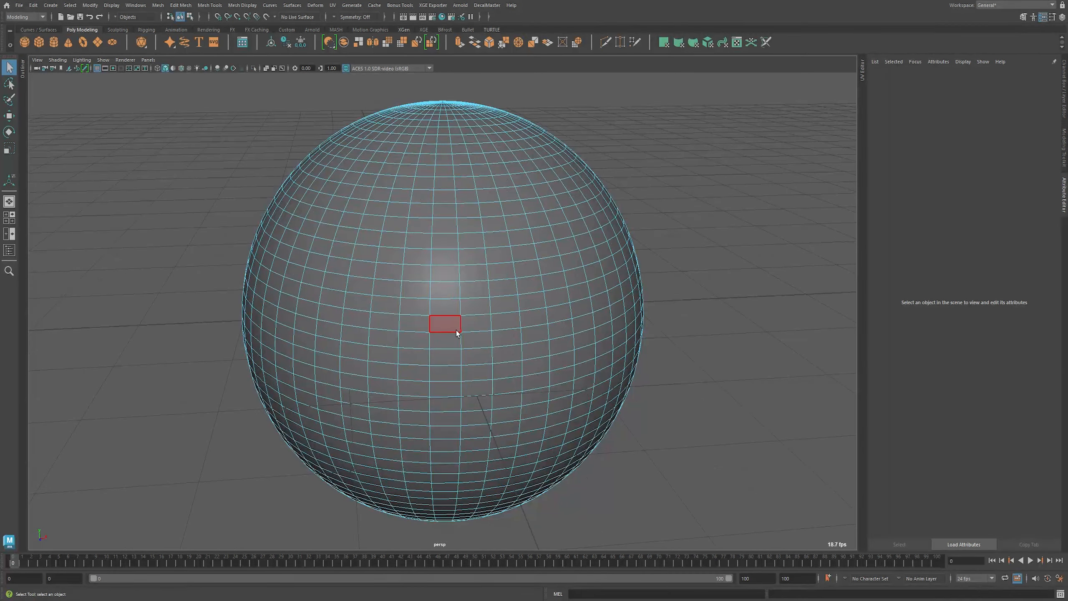
pyautogui.doubleClick(478, 323)
pyautogui.hotkey('shift', '.')
pyautogui.keyDown('alt'); pyautogui.moveTo(478, 323); pyautogui.dragTo(479, 310); pyautogui.keyUp('alt')
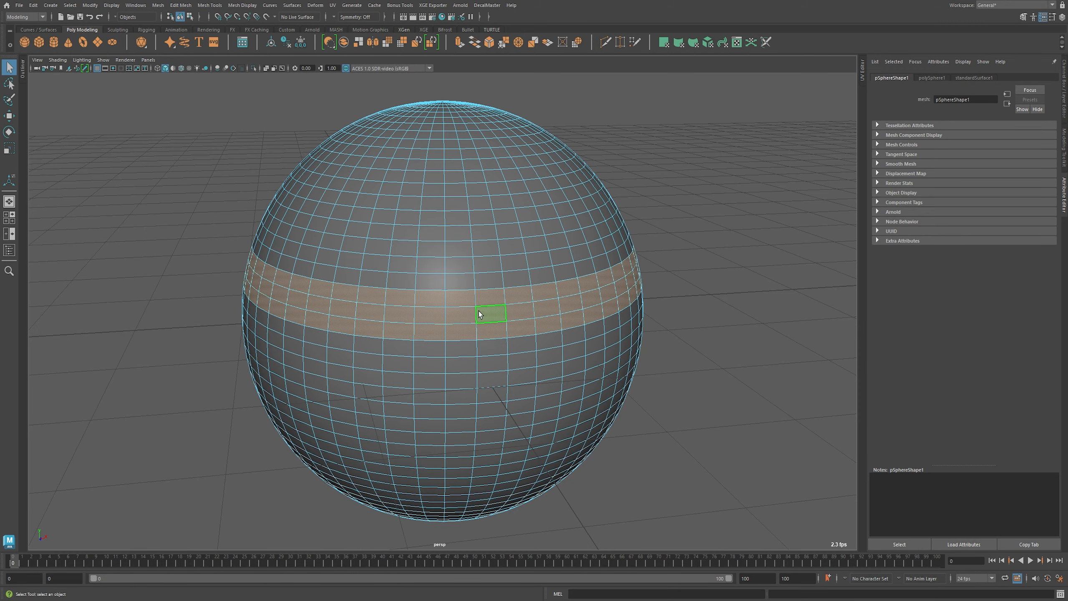
pyautogui.scroll(1, 545, 328)
pyautogui.keyDown('alt'); pyautogui.moveTo(558, 312); pyautogui.dragTo(514, 331); pyautogui.keyUp('alt')
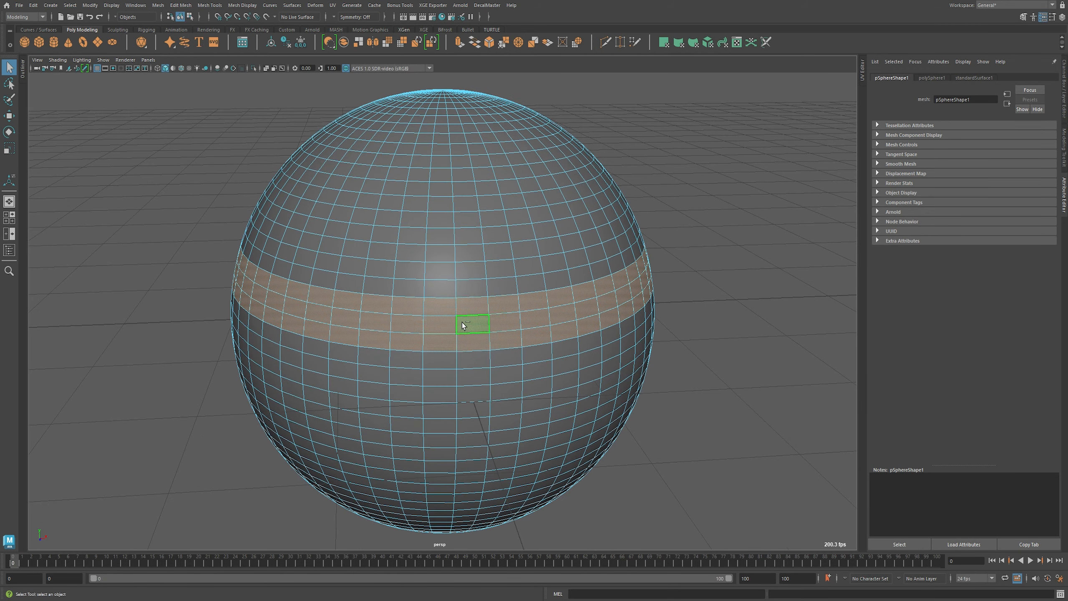
# Apply the repeating riveted-panel strip from TrimSheetExample to the selected band and turn on textured display.
pyautogui.press('d')
pyautogui.moveTo(535, 324)
pyautogui.moveTo(533, 348)
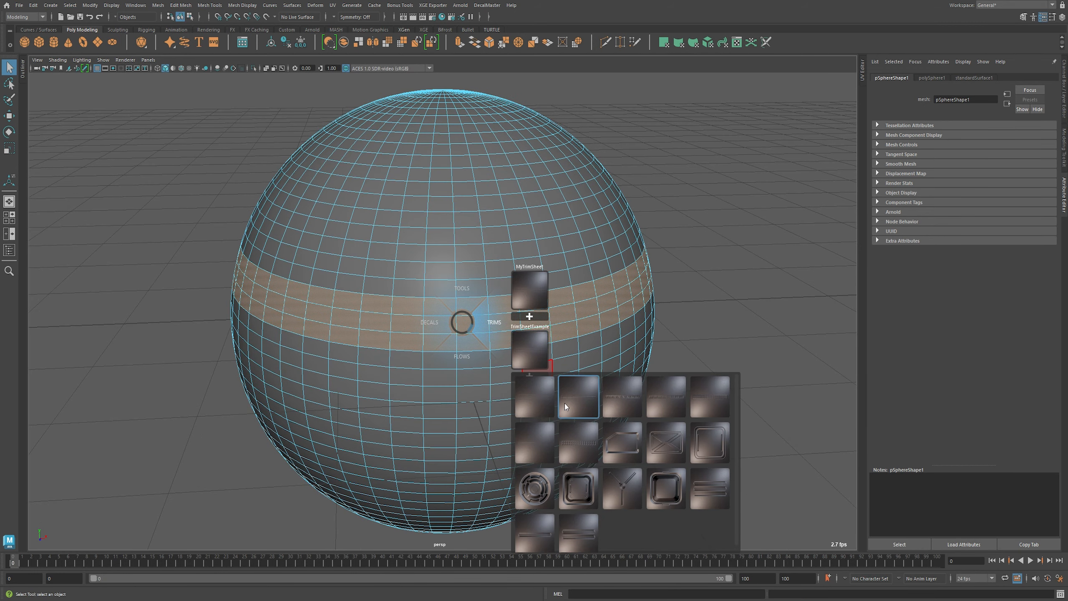
pyautogui.click(579, 442)
pyautogui.scroll(2, 180, 78)
pyautogui.click(189, 68)
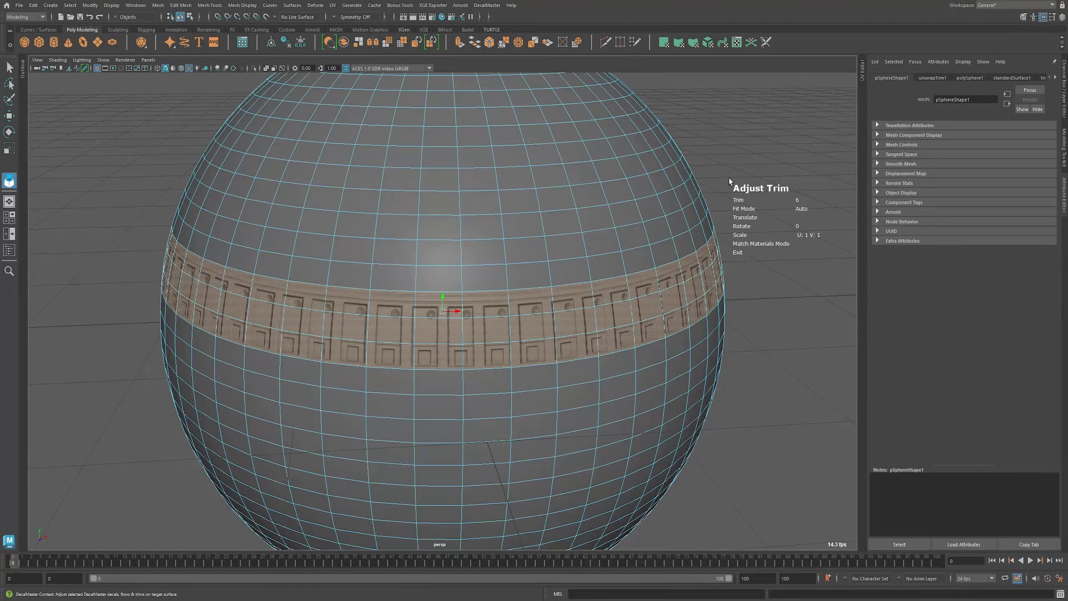
pyautogui.click(729, 179)
pyautogui.keyDown('alt'); pyautogui.moveTo(730, 179); pyautogui.dragTo(719, 173); pyautogui.keyUp('alt')
pyautogui.scroll(-1, 698, 181)
# Select a rectangular block of faces on the sphere directly above the riveted-panel band.
pyautogui.click(421, 215)
pyautogui.keyDown('shift'); pyautogui.doubleClick(531, 212); pyautogui.keyUp('shift')
pyautogui.keyDown('shift'); pyautogui.click(416, 237); pyautogui.keyUp('shift')
pyautogui.keyDown('shift'); pyautogui.doubleClick(543, 232); pyautogui.keyUp('shift')
pyautogui.press('q')
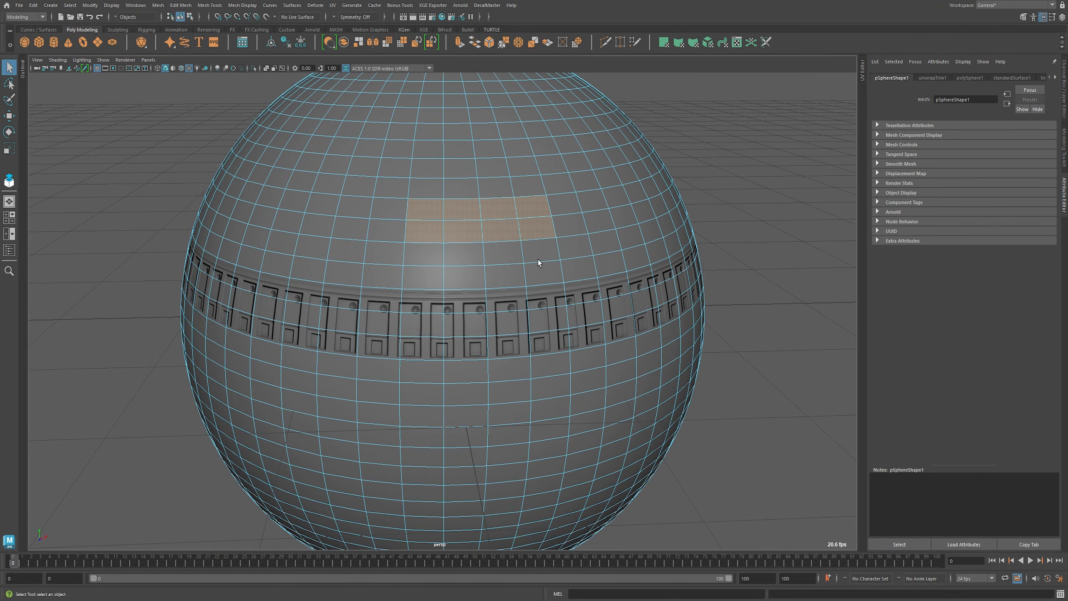
pyautogui.press('w')
pyautogui.moveTo(486, 273)
pyautogui.keyDown('shift'); pyautogui.mouseDown()
pyautogui.moveTo(560, 266)
pyautogui.moveTo(566, 297)
pyautogui.mouseUp(); pyautogui.keyUp('shift')
pyautogui.scroll(2, 565, 297)
# Apply the three-slot trim from TrimSheetExample to the selected block of faces.
pyautogui.press('d')
pyautogui.moveTo(511, 303)
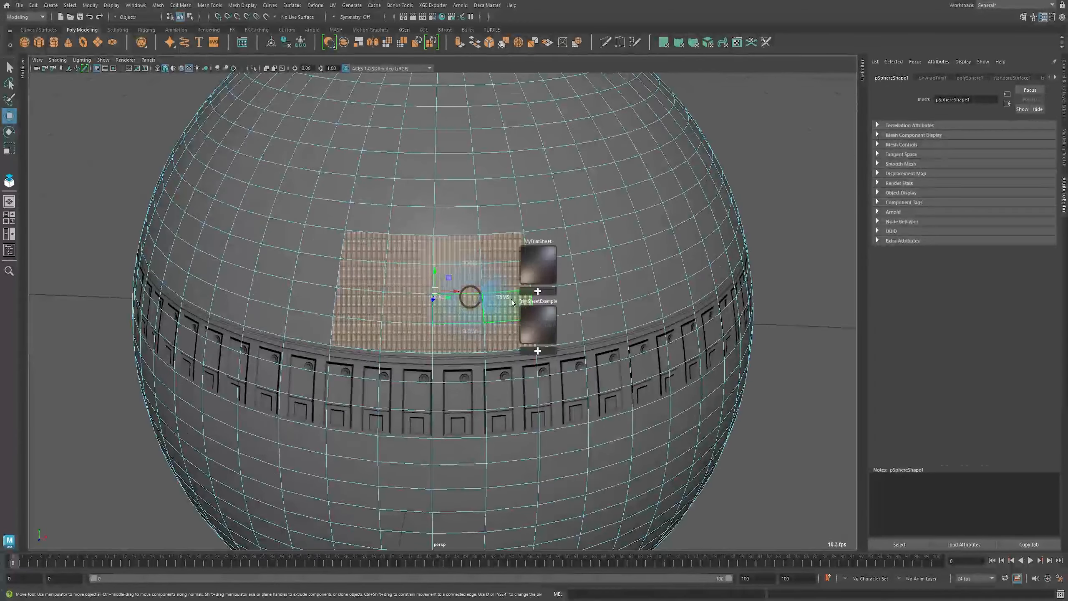
pyautogui.click(538, 326)
pyautogui.click(717, 462)
pyautogui.click(639, 282)
pyautogui.keyDown('alt'); pyautogui.moveTo(638, 282); pyautogui.dragTo(590, 255); pyautogui.keyUp('alt')
pyautogui.scroll(-1, 590, 256)
# Apply the bolted square panel trim to a block of faces beside the three slots and rotate the trim.
pyautogui.press('q')
pyautogui.click(426, 256)
pyautogui.moveTo(457, 255)
pyautogui.keyDown('shift'); pyautogui.mouseDown()
pyautogui.moveTo(501, 276)
pyautogui.moveTo(479, 296)
pyautogui.moveTo(461, 287)
pyautogui.moveTo(447, 321)
pyautogui.mouseUp(); pyautogui.keyUp('shift')
pyautogui.press('d')
pyautogui.moveTo(514, 292)
pyautogui.click(530, 323)
pyautogui.click(580, 453)
pyautogui.click(757, 225)
pyautogui.click(465, 285)
pyautogui.press('e')
pyautogui.click(568, 281)
# Apply the rounded square panel trim to the block of faces on the other side of the three slots.
pyautogui.keyDown('alt'); pyautogui.moveTo(528, 291); pyautogui.dragTo(587, 299); pyautogui.keyUp('alt')
pyautogui.press('q')
pyautogui.moveTo(381, 261)
pyautogui.mouseDown()
pyautogui.moveTo(402, 312)
pyautogui.moveTo(448, 331)
pyautogui.mouseUp()
pyautogui.press('d')
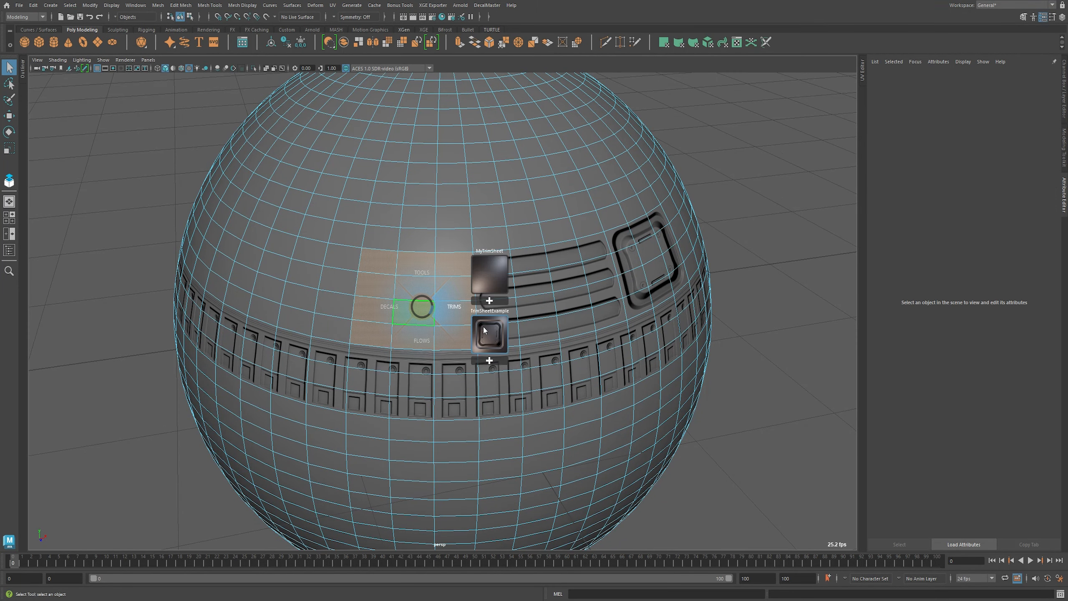
pyautogui.click(489, 337)
pyautogui.click(674, 439)
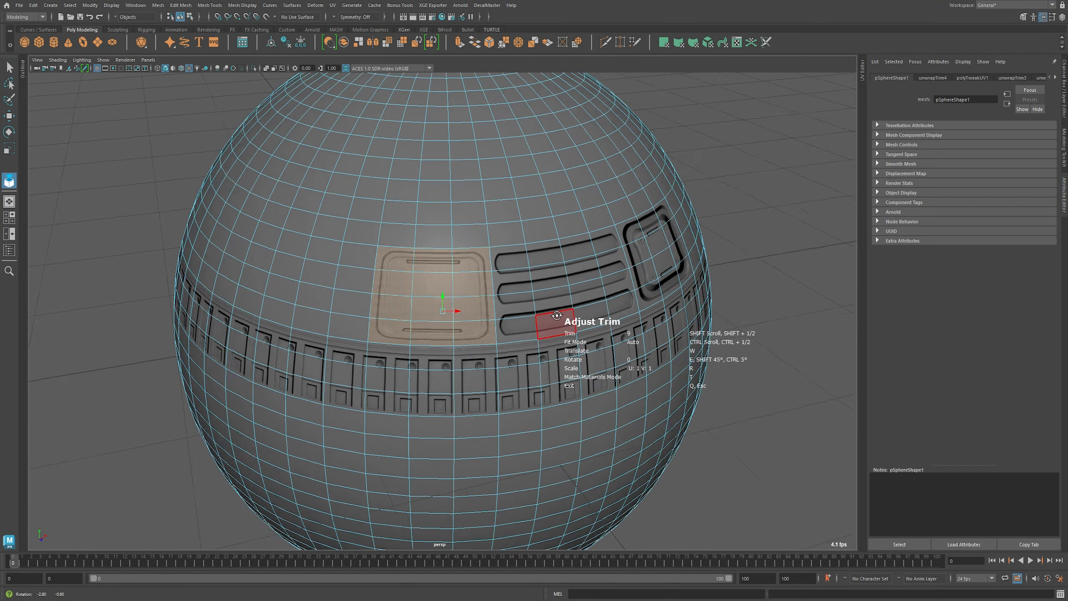
pyautogui.click(710, 261)
# Select the next block of faces beyond the rounded panel and apply the chamfered-corner panel trim to it.
pyautogui.keyDown('alt'); pyautogui.moveTo(684, 267); pyautogui.dragTo(737, 276); pyautogui.keyUp('alt')
pyautogui.press('q')
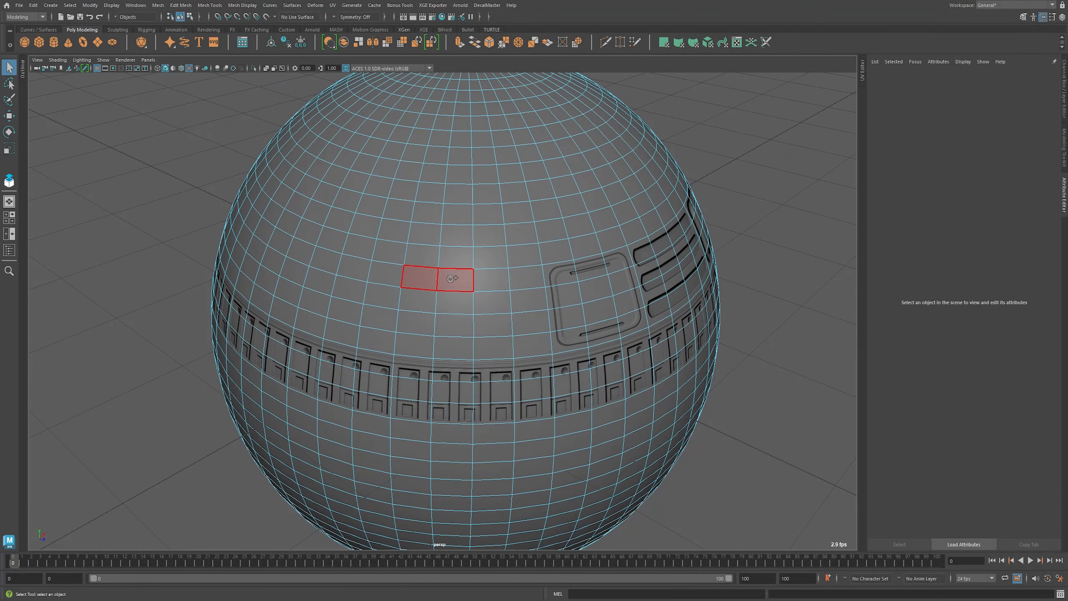
pyautogui.moveTo(451, 279); pyautogui.dragTo(463, 348)
pyautogui.moveTo(418, 303); pyautogui.dragTo(472, 310)
pyautogui.press('d')
pyautogui.click(538, 338)
pyautogui.click(629, 433)
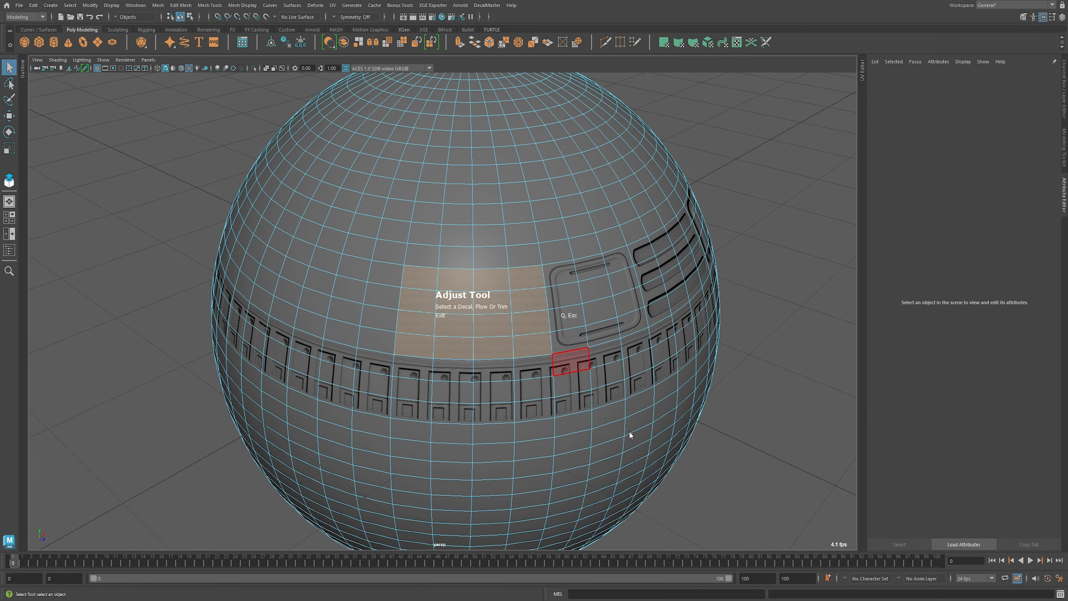
pyautogui.click(711, 190)
# Apply the X-braced panel trim to the block of faces beside the chamfered-corner panel.
pyautogui.keyDown('alt'); pyautogui.moveTo(648, 192); pyautogui.dragTo(715, 198); pyautogui.keyUp('alt')
pyautogui.moveTo(438, 266)
pyautogui.mouseDown()
pyautogui.moveTo(555, 265)
pyautogui.moveTo(425, 327)
pyautogui.mouseUp()
pyautogui.press('d')
pyautogui.moveTo(565, 319)
pyautogui.click(665, 418)
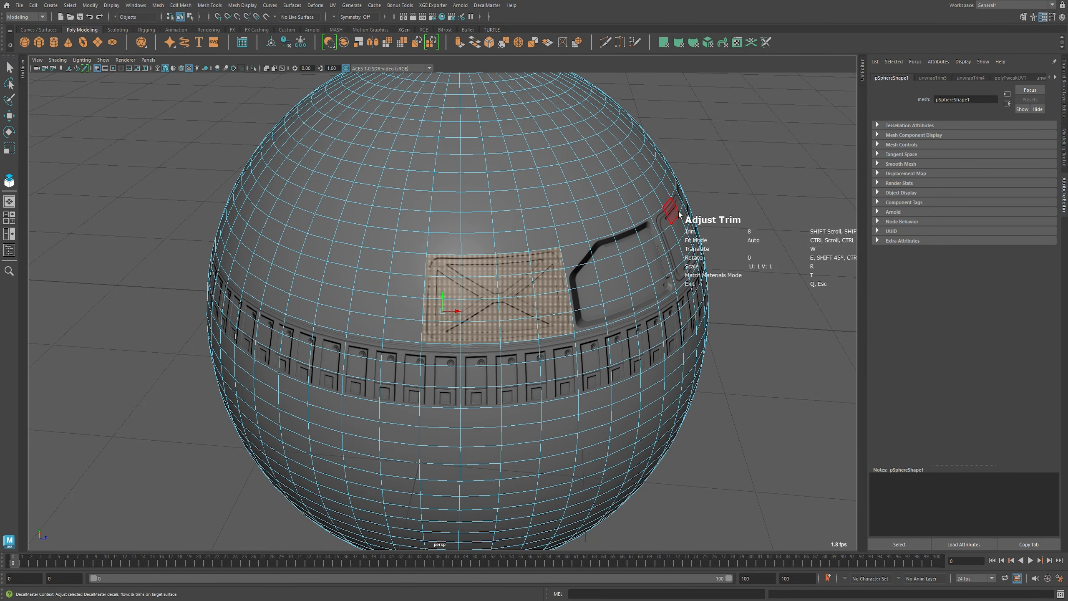
pyautogui.click(683, 209)
# Apply another TrimSheetExample panel trim to the faces beyond the X-braced panel and return the sphere to object mode.
pyautogui.keyDown('alt'); pyautogui.moveTo(682, 206); pyautogui.dragTo(710, 201); pyautogui.keyUp('alt')
pyautogui.moveTo(378, 276)
pyautogui.mouseDown()
pyautogui.moveTo(410, 292)
pyautogui.moveTo(378, 289)
pyautogui.mouseUp()
pyautogui.press('d')
pyautogui.moveTo(494, 285)
pyautogui.click(494, 338)
pyautogui.click(536, 472)
pyautogui.press('q')
pyautogui.moveTo(493, 274); pyautogui.dragTo(546, 261, button='right')
pyautogui.click(698, 210)
# Place a round decal from MyDecals on the riveted-panel band and scale it to about 0.066 in X and Y.
pyautogui.keyDown('alt'); pyautogui.moveTo(698, 209); pyautogui.dragTo(577, 272); pyautogui.keyUp('alt')
pyautogui.scroll(-3, 669, 246)
pyautogui.keyDown('alt'); pyautogui.moveTo(653, 277); pyautogui.dragTo(720, 277); pyautogui.keyUp('alt')
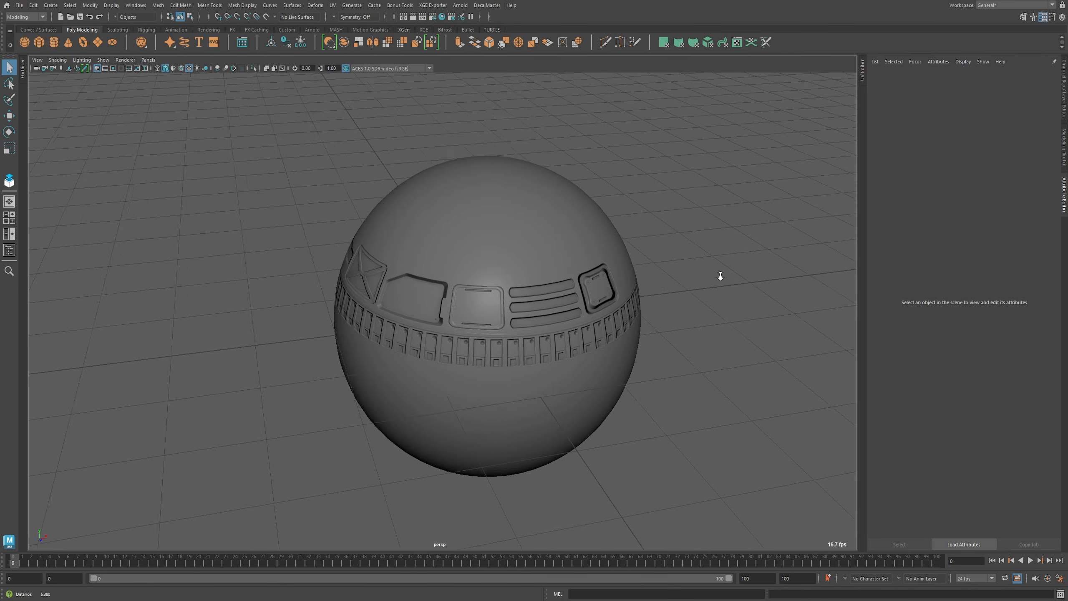
pyautogui.keyDown('alt'); pyautogui.moveTo(720, 277); pyautogui.dragTo(741, 340, button='right'); pyautogui.keyUp('alt')
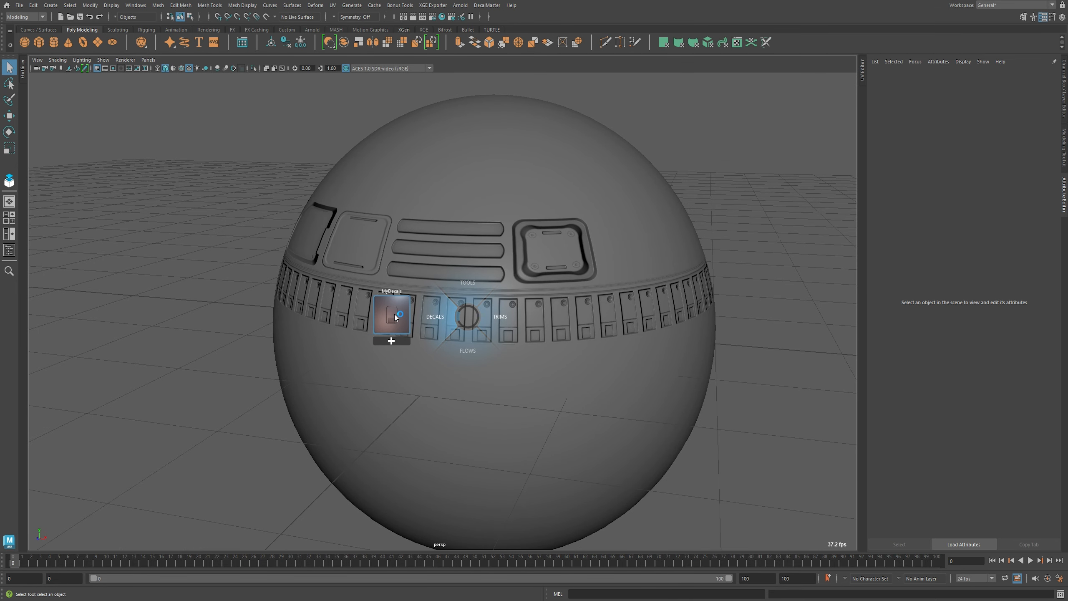
pyautogui.moveTo(394, 314)
pyautogui.click(402, 279)
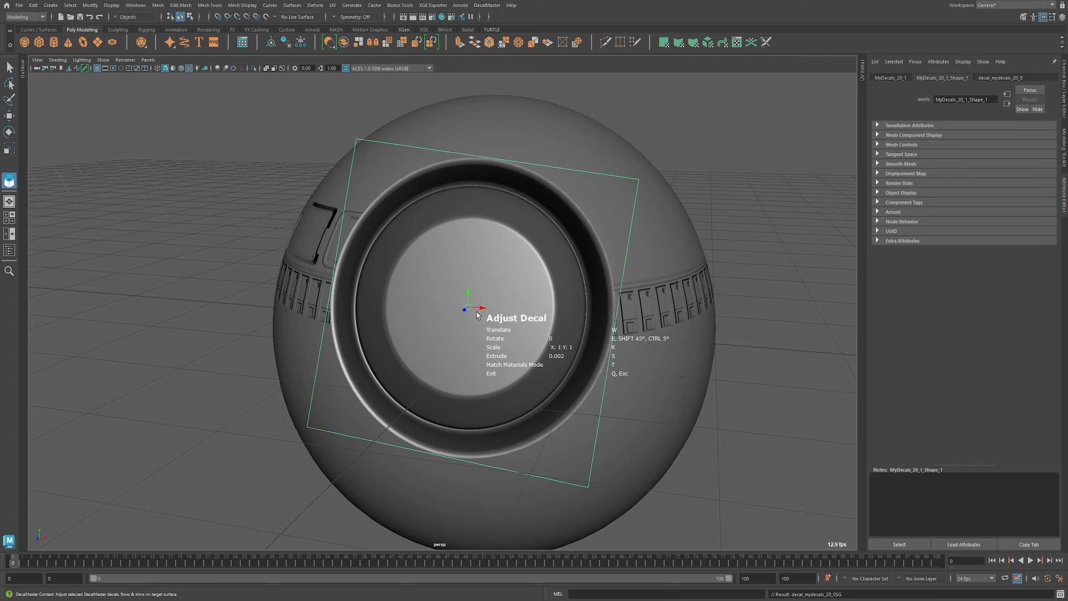
pyautogui.press('r')
pyautogui.press('w')
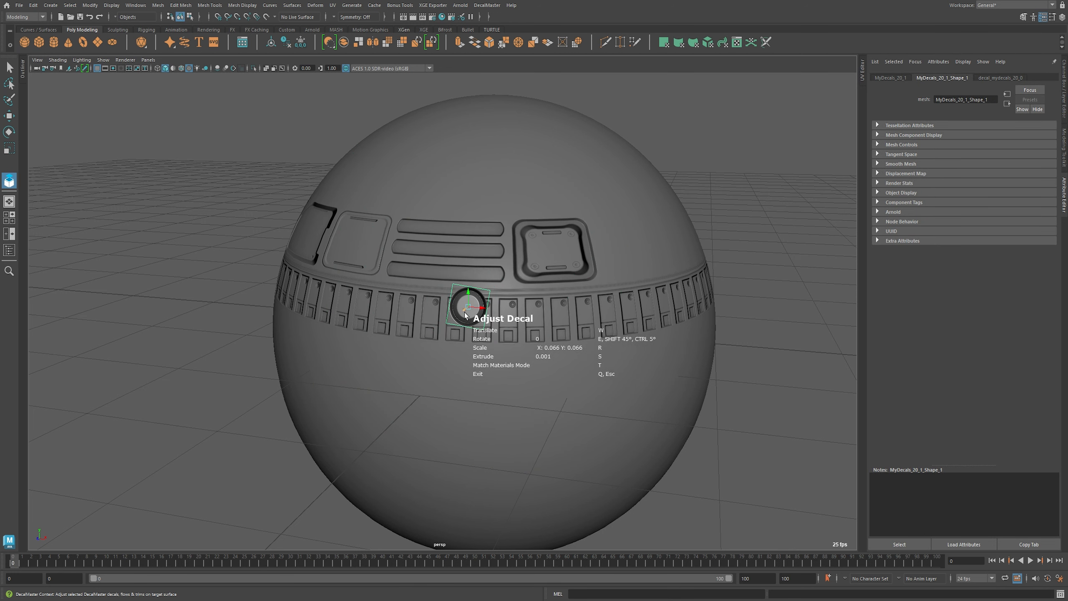